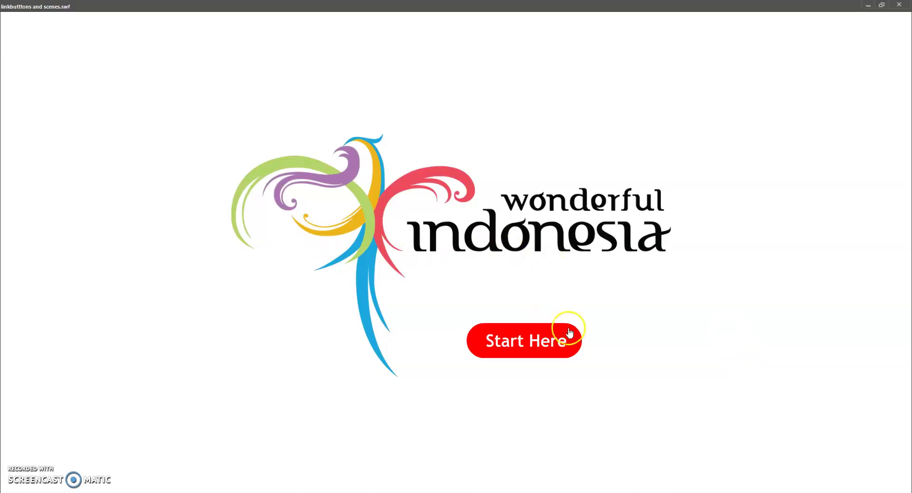
Step: Confirm Start Here jumps to the destinations scene in the SWF player, then close the player
left_click(550, 351)
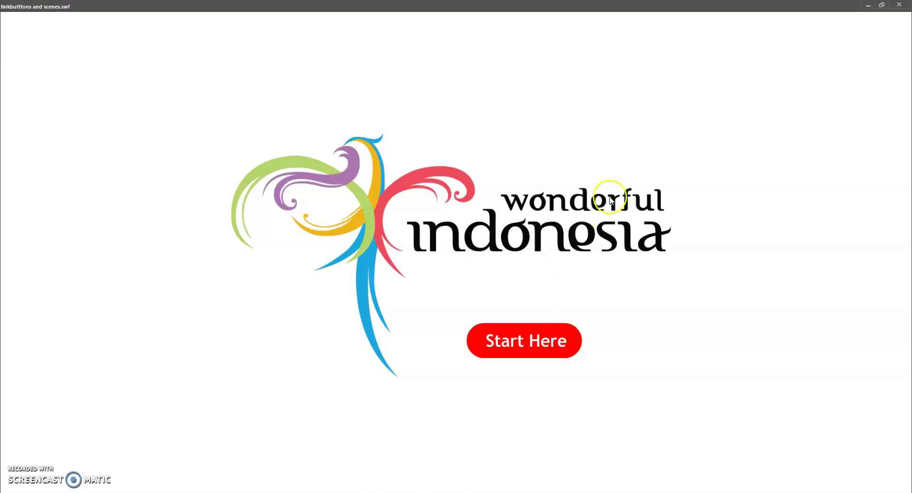
left_click(899, 5)
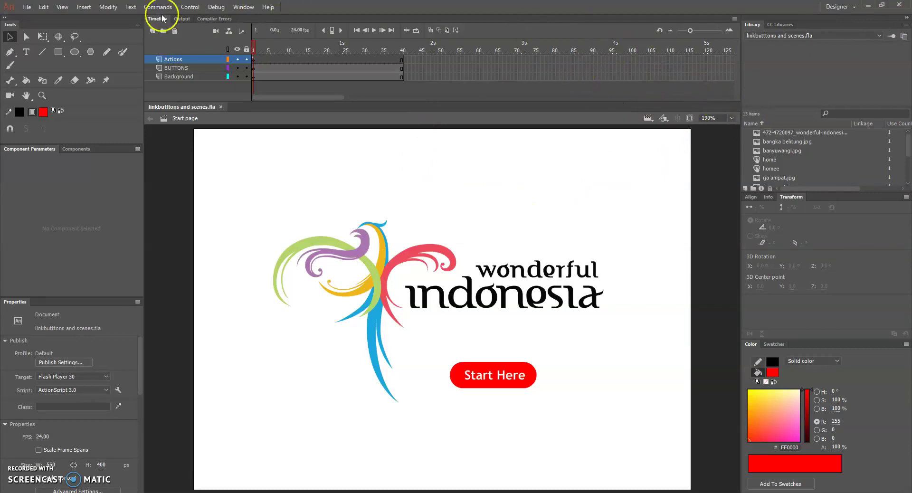
left_click(649, 119)
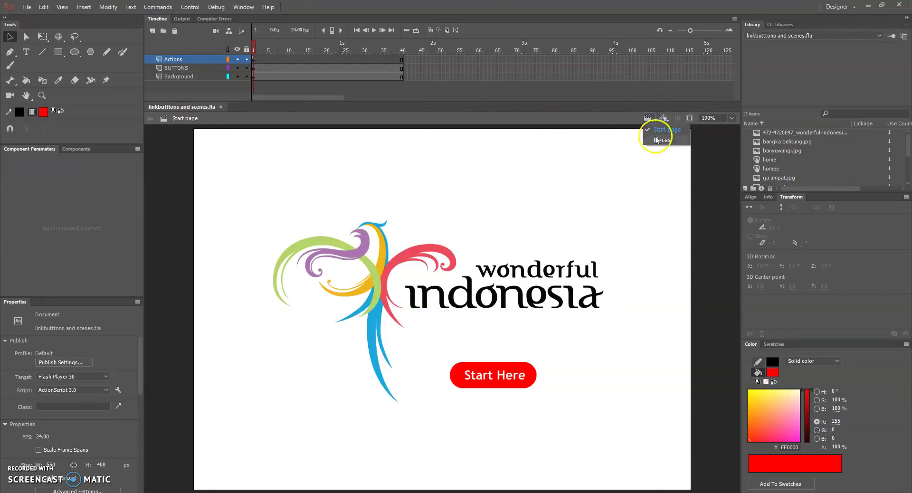
left_click(649, 119)
left_click(649, 119)
left_click(664, 137)
left_click(648, 119)
left_click(380, 117)
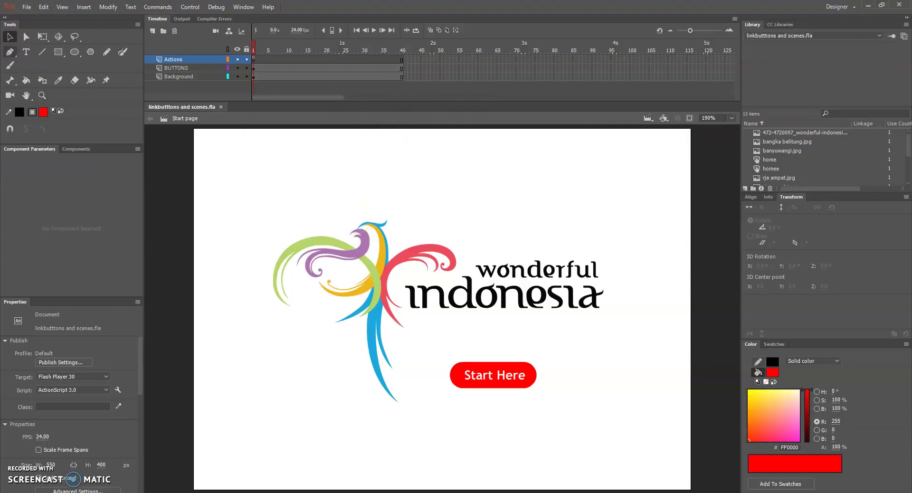
Step: Create a blank 550×400, 24 fps ActionScript 3.0 document and zoom to Fit in Window
key("ctrl+Return")
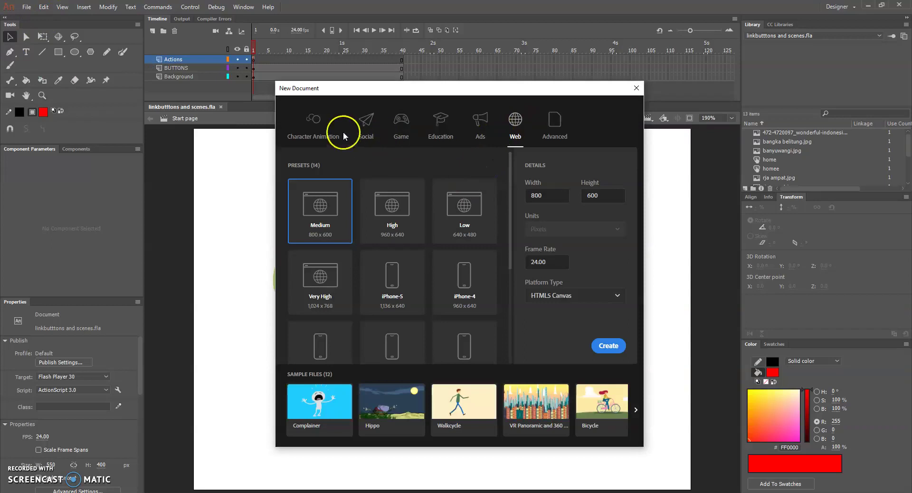
left_click(553, 129)
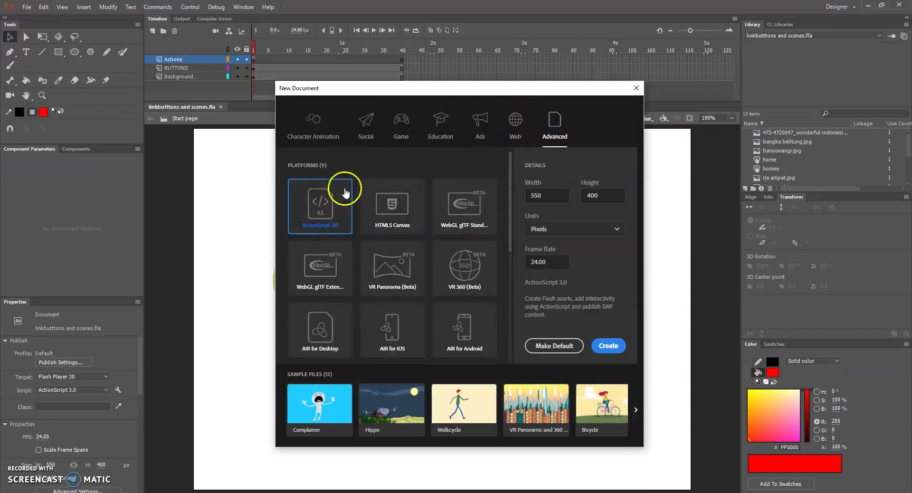
left_click(611, 349)
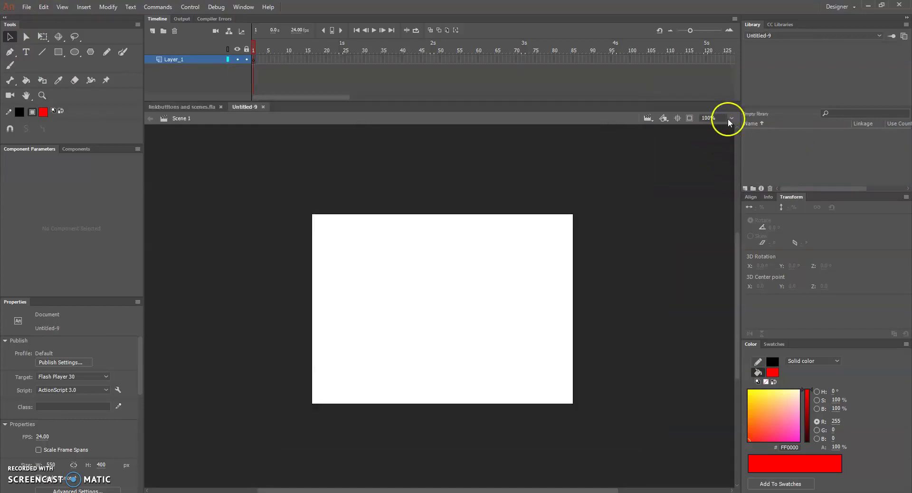
left_click(730, 118)
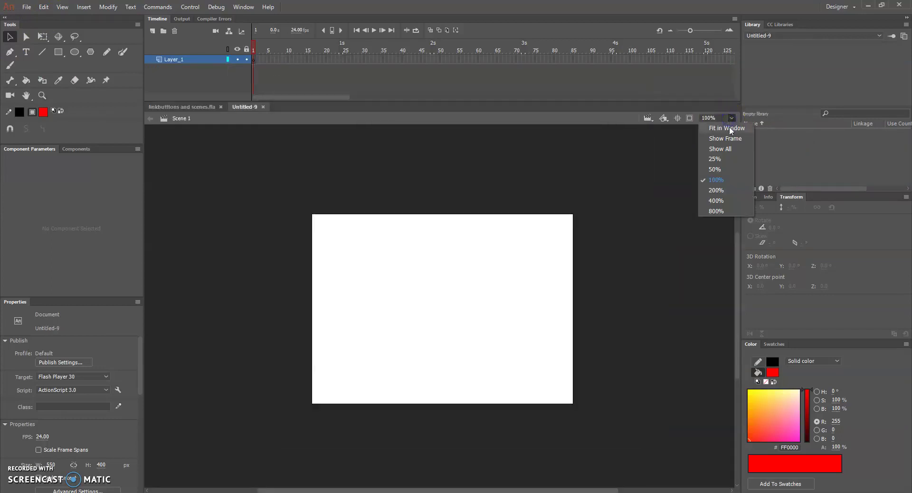
left_click(724, 128)
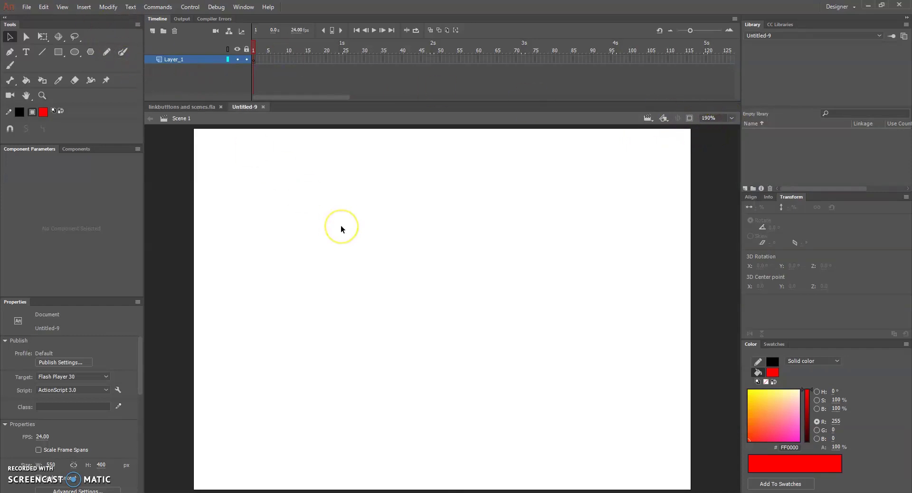
Step: Import the Wonderful Indonesia logo from the PARIS folder to the stage, showing All Files
key("ctrl+r")
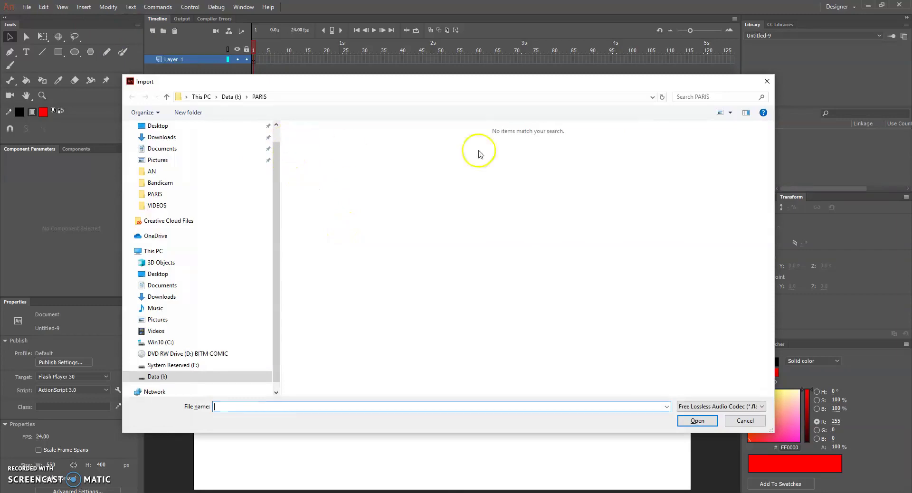
left_click(730, 113)
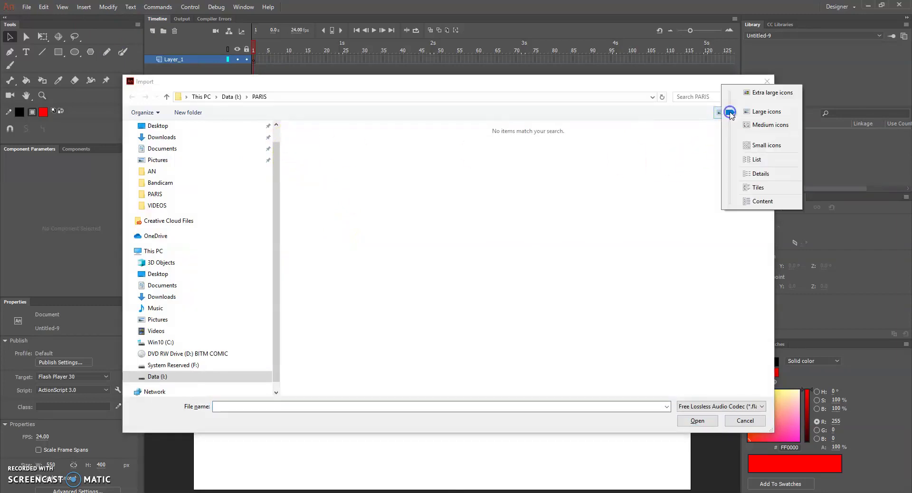
left_click(734, 407)
left_click(732, 407)
left_click(725, 397)
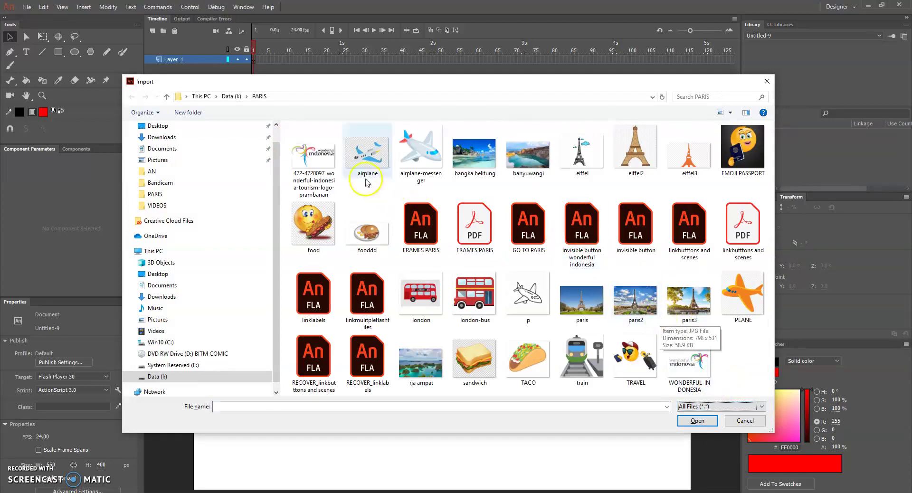
left_click(313, 158)
double_click(312, 159)
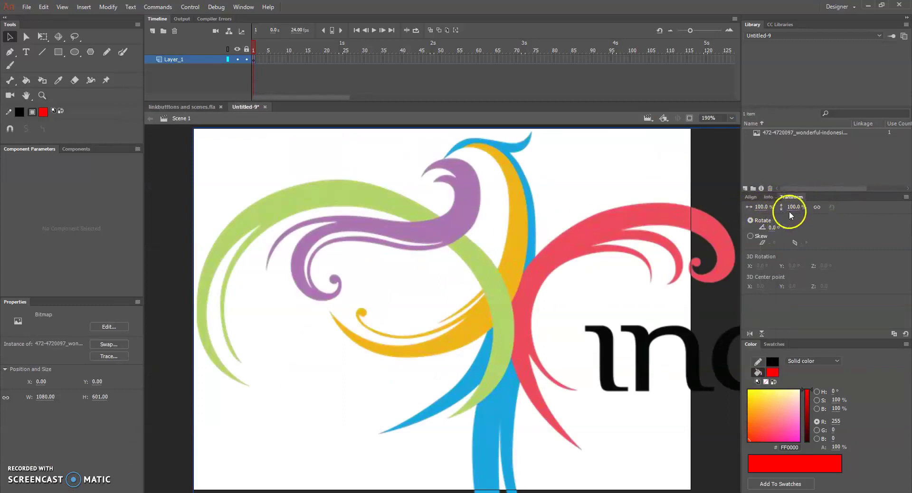
Step: Scale the logo proportionally to 27% (291.6 × 162.25) and move it to the stage centre
left_click(817, 208)
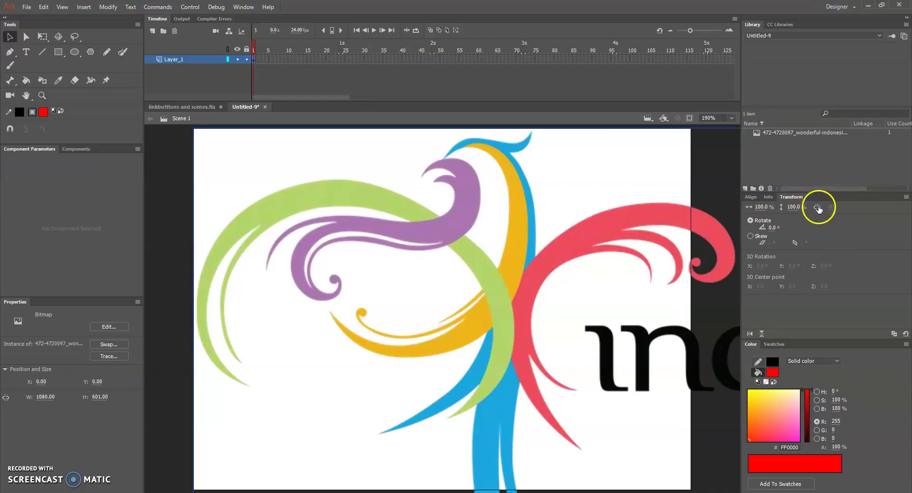
left_click(818, 208)
left_click(819, 208)
left_click(819, 208)
left_click(819, 210)
left_click_drag(763, 207, 737, 209)
left_click_drag(657, 367, 425, 291)
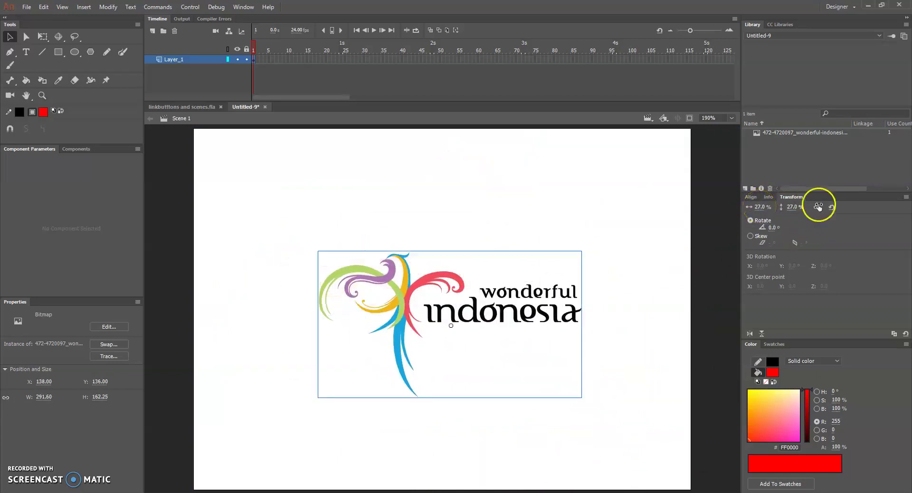
left_click_drag(506, 288, 530, 278)
left_click(586, 298)
left_click(588, 266)
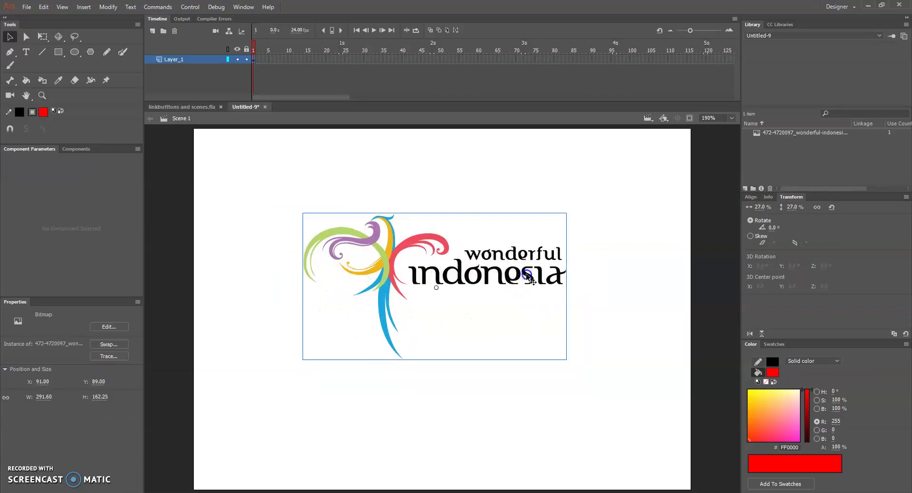
Step: Rename the logo's layer from Layer_1 to Background
left_click(613, 297)
left_click(175, 60)
double_click(176, 60)
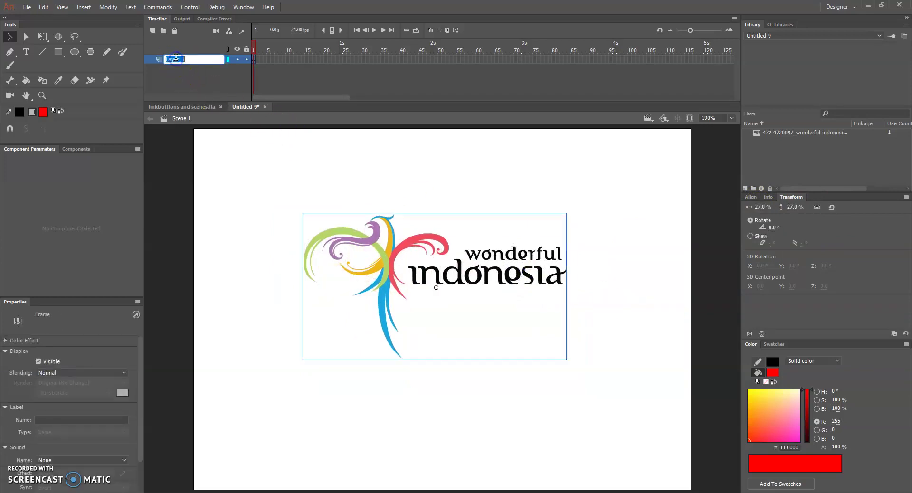
type("Background")
key("Return")
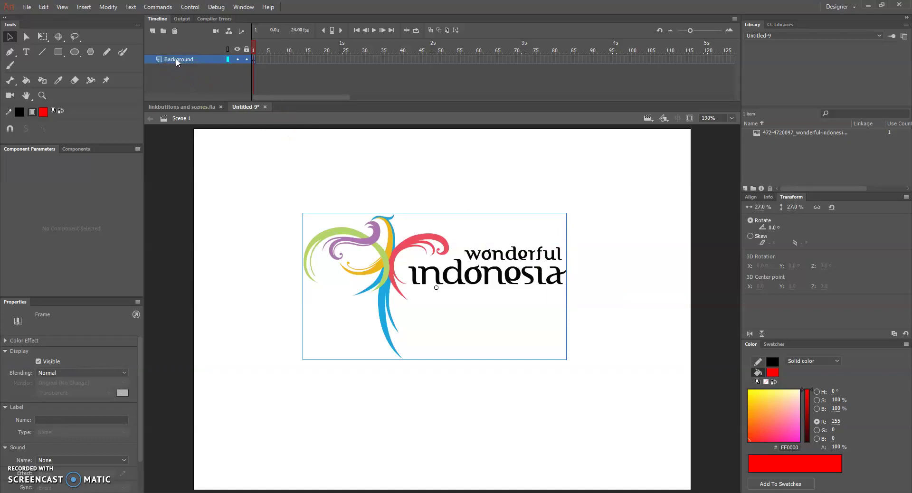
Step: Add a new layer above Background and name it Buttons
left_click(153, 31)
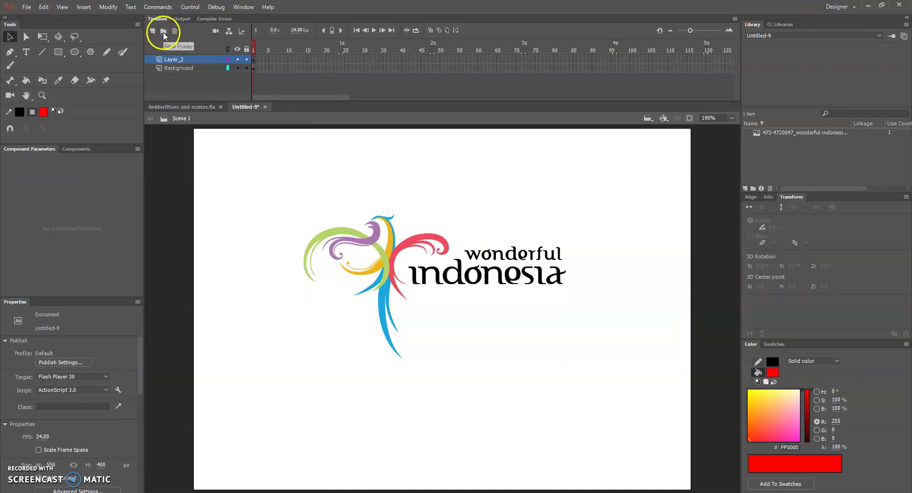
double_click(178, 60)
type("Buttons")
key("Return")
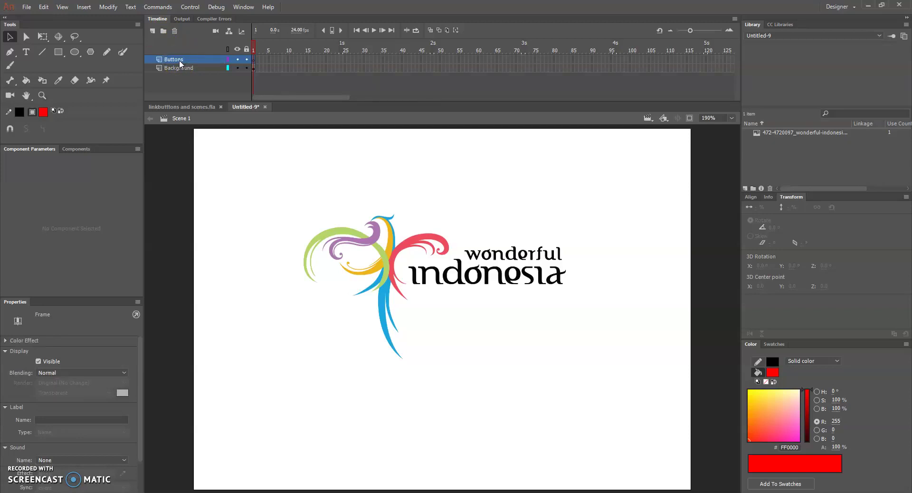
Step: Draw a red, stroke-free rectangle with 10-point rounded corners below the logo
left_click(59, 53)
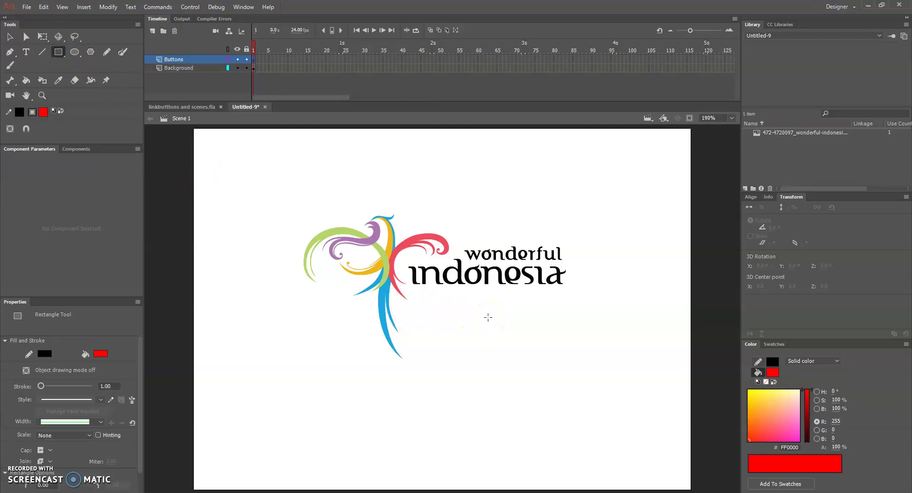
left_click(19, 112)
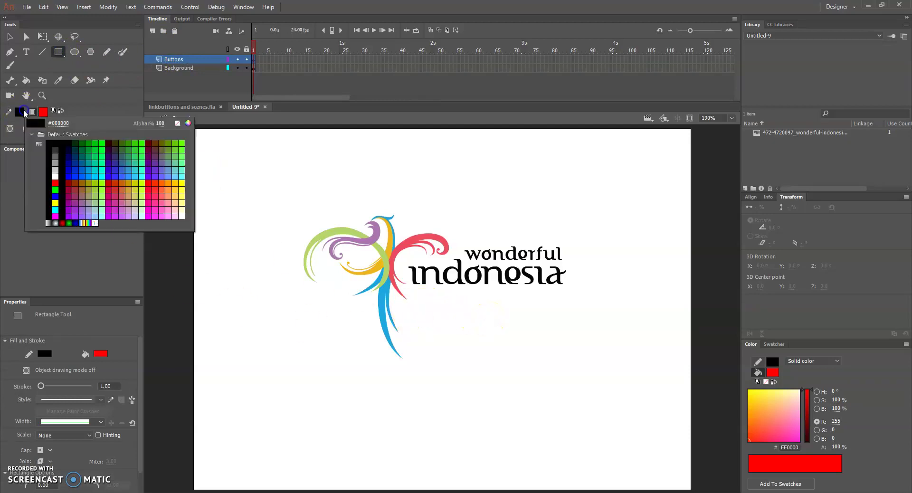
left_click(178, 124)
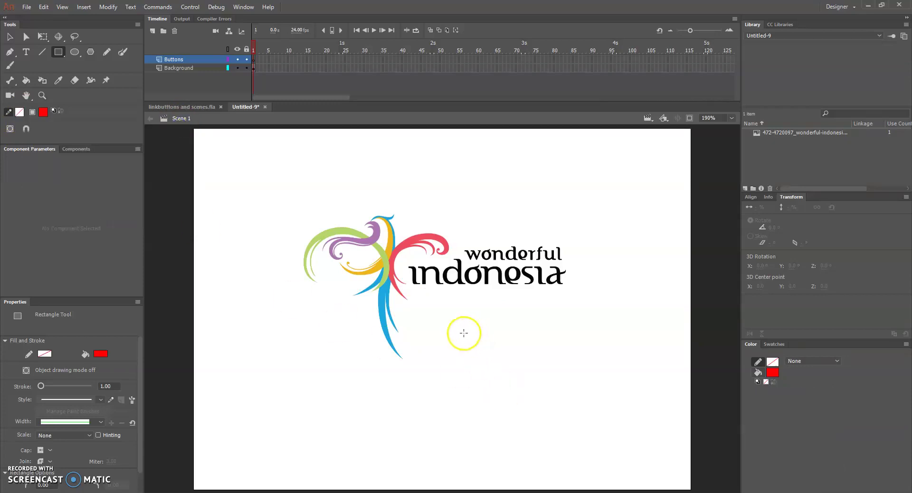
left_click_drag(450, 334, 521, 356)
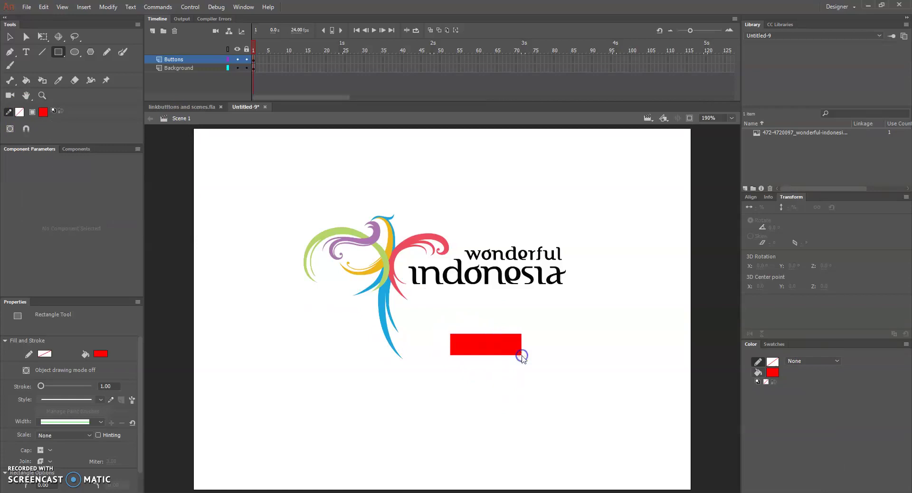
key("ctrl+z")
scroll(116, 415, "down", 1)
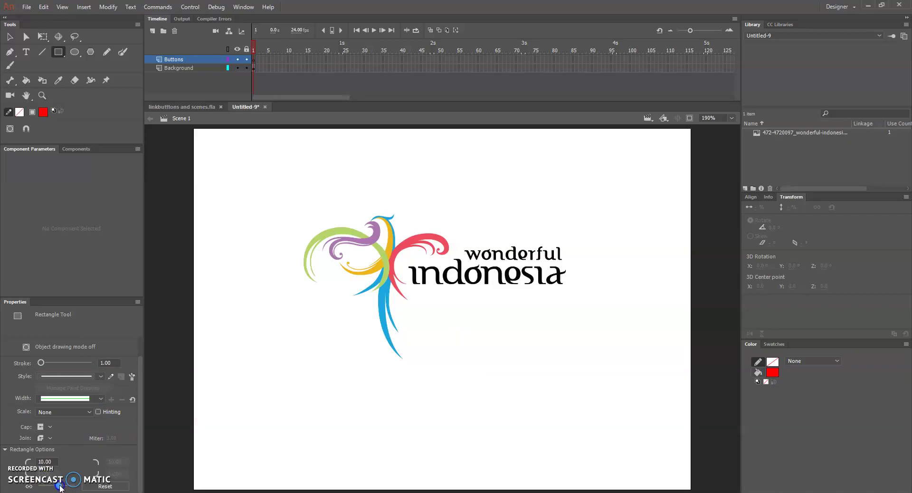
left_click_drag(466, 336, 549, 362)
Step: Type the label 'Enter' in a text box over the red button
left_click(26, 52)
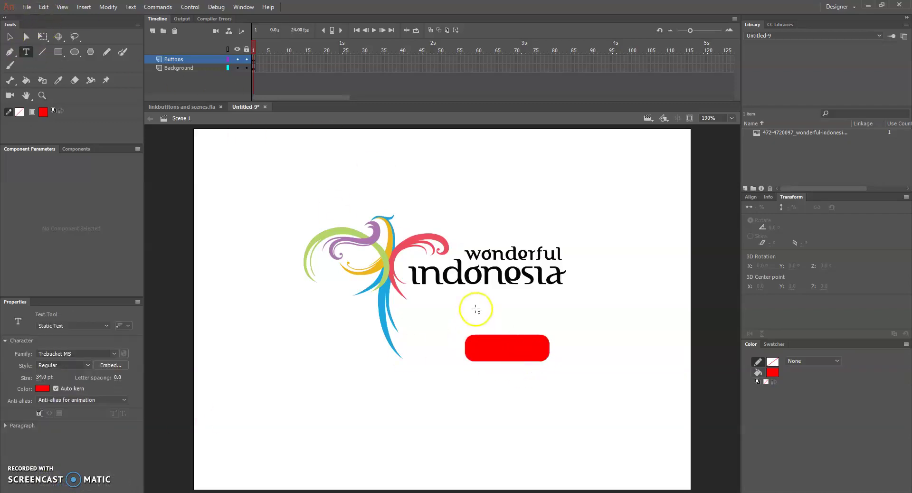
left_click(487, 354)
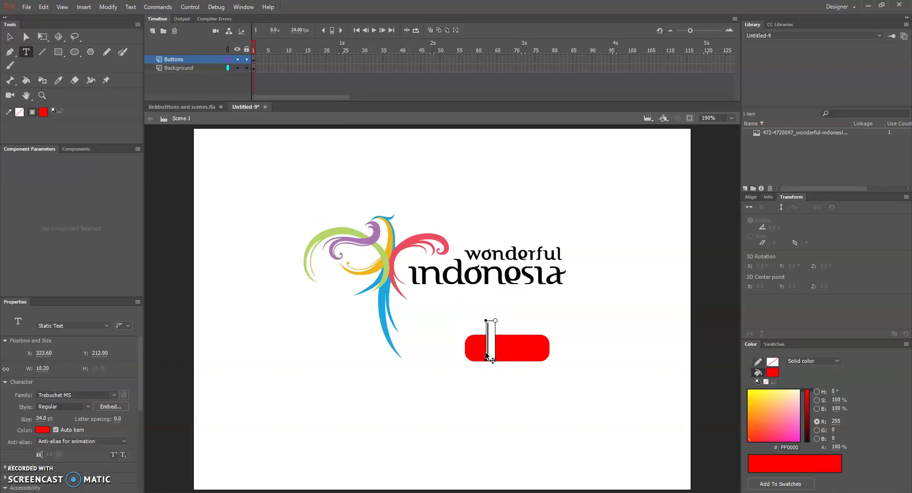
type("Start")
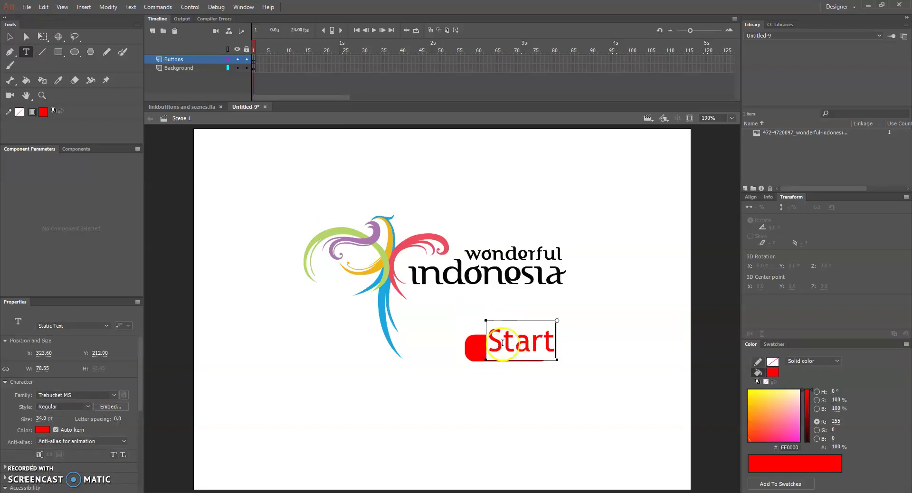
left_click_drag(502, 344, 559, 347)
left_click(558, 348)
double_click(558, 348)
type("Enter")
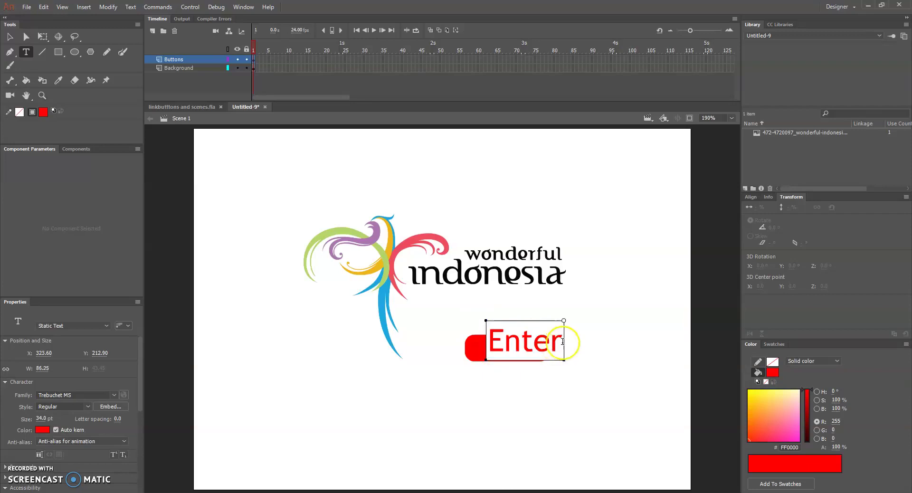
left_click_drag(563, 341, 477, 343)
Step: Make the Enter label white at 21 pt and centre it on the button
left_click(46, 429)
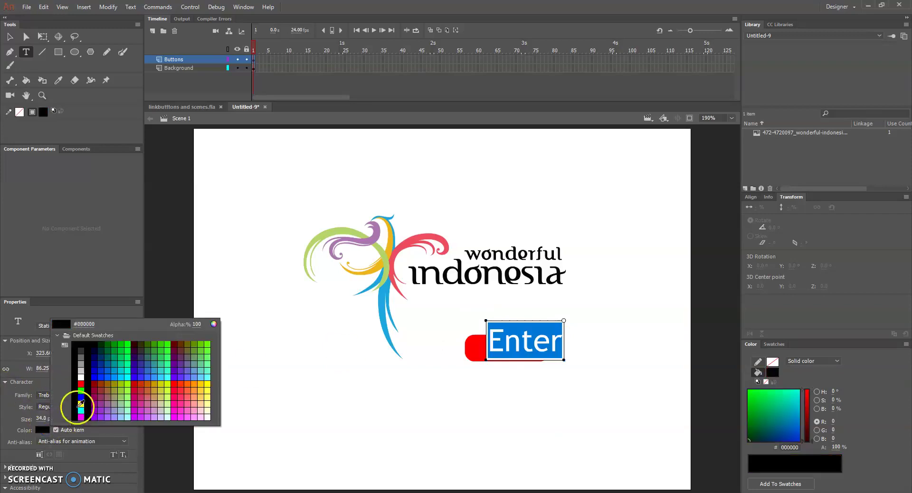
left_click(80, 380)
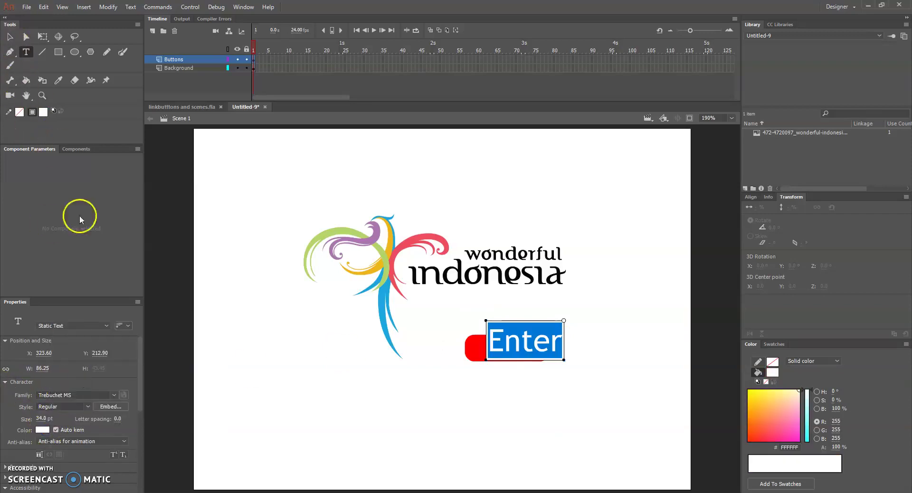
left_click_drag(27, 420, 30, 418)
left_click(10, 36)
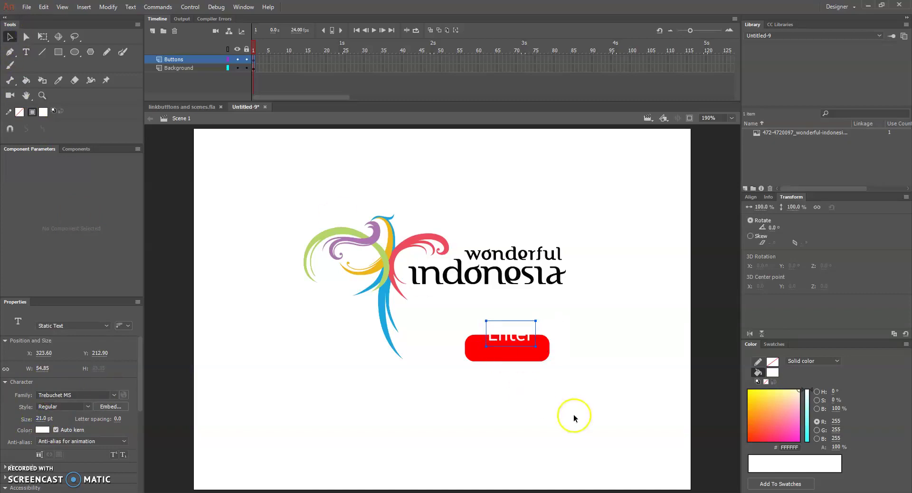
left_click_drag(504, 340, 504, 352)
left_click(537, 383)
Step: Convert the red rounded shape into a button symbol named enter
left_click(543, 352)
right_click(544, 355)
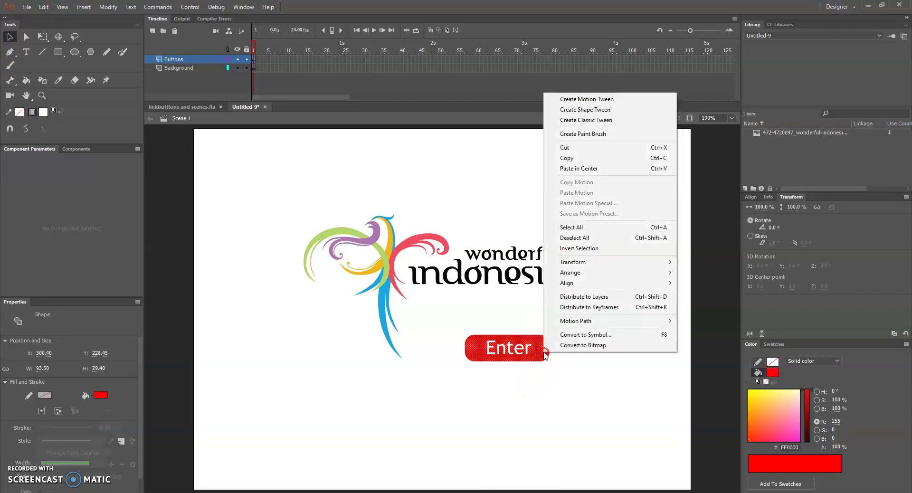
left_click(576, 332)
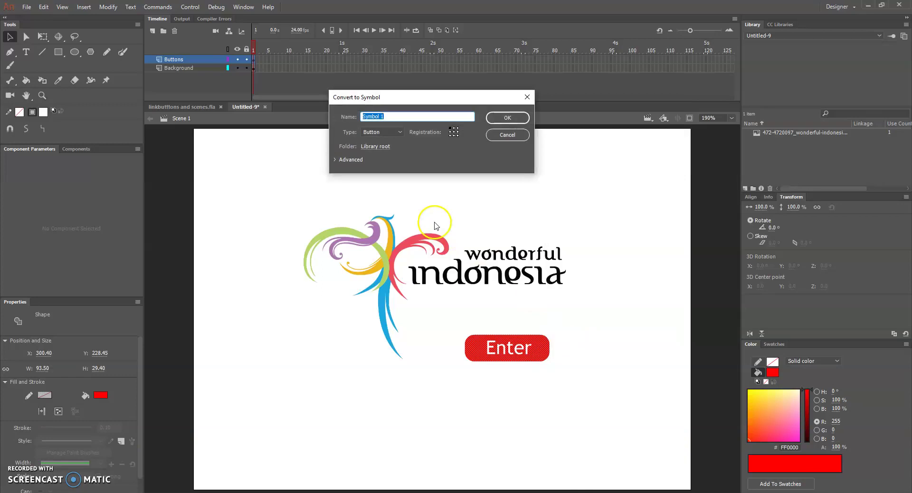
type("enter")
key("Return")
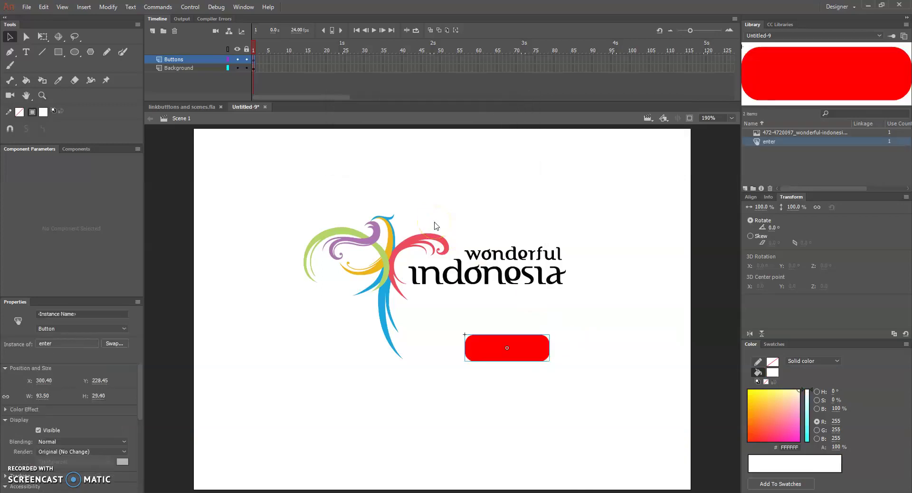
Step: Give the button the instance name enterbutton and arrange the Enter label in front
left_click(66, 313)
type("enterbutton")
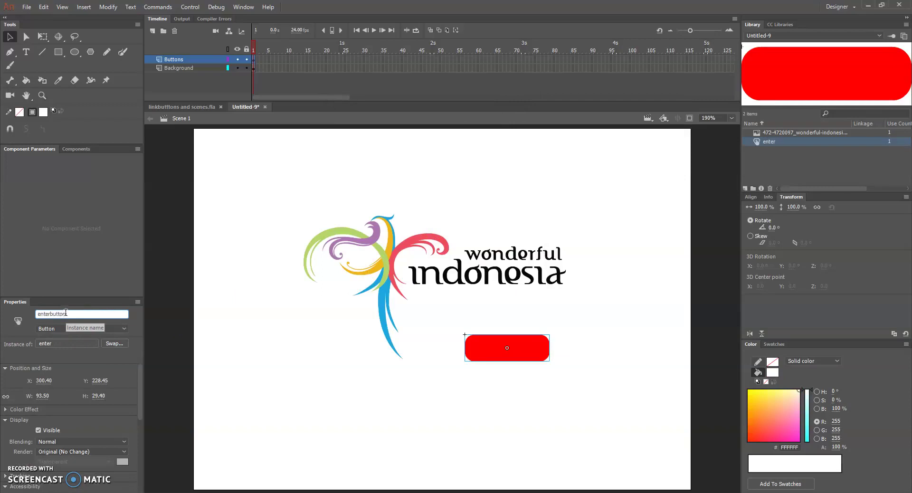
key("Return")
right_click(523, 354)
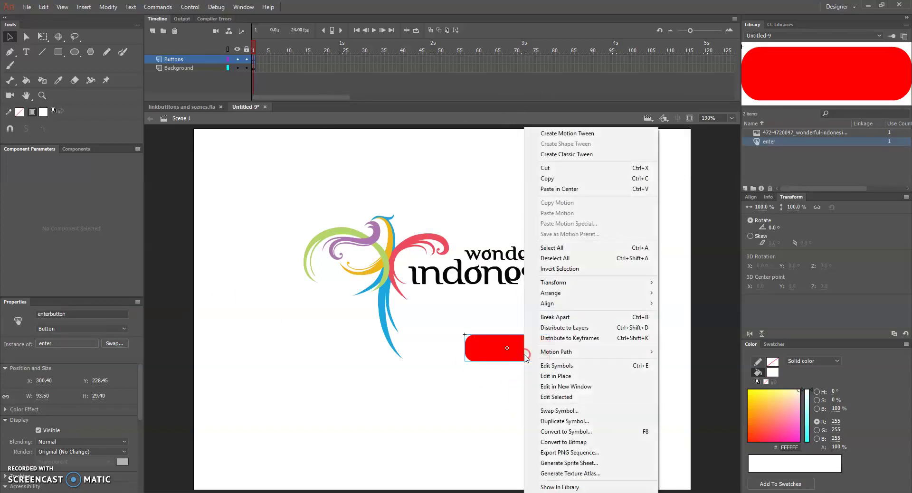
mouse_move(567, 297)
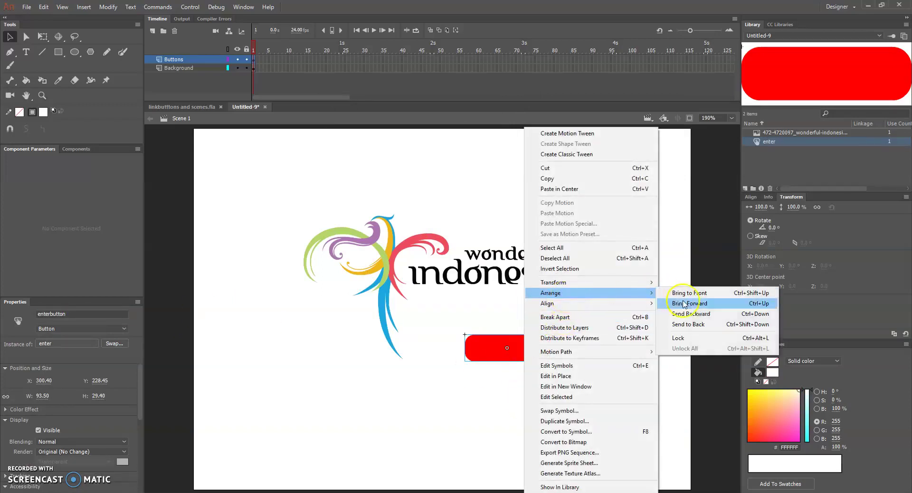
left_click(690, 313)
left_click(588, 362)
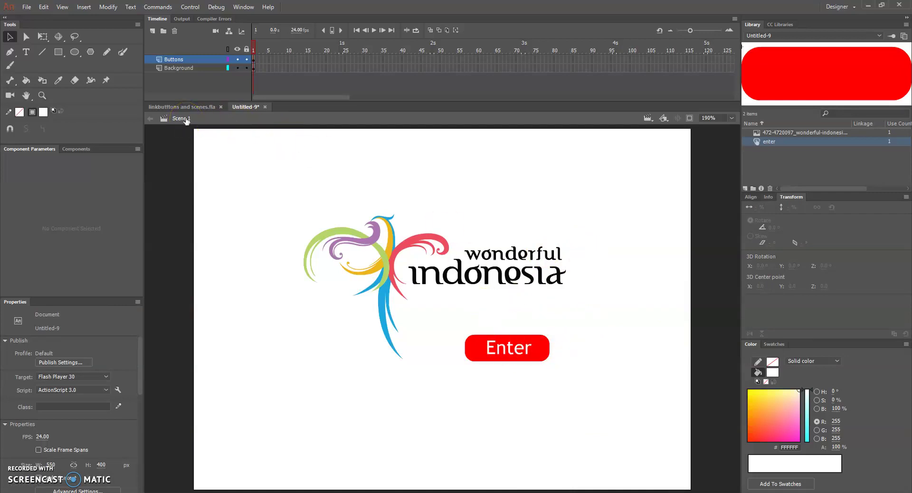
Step: Insert Scene 2 and import the bangka belitung, banyuwangi and rja ampat photos together
left_click(83, 7)
left_click(97, 80)
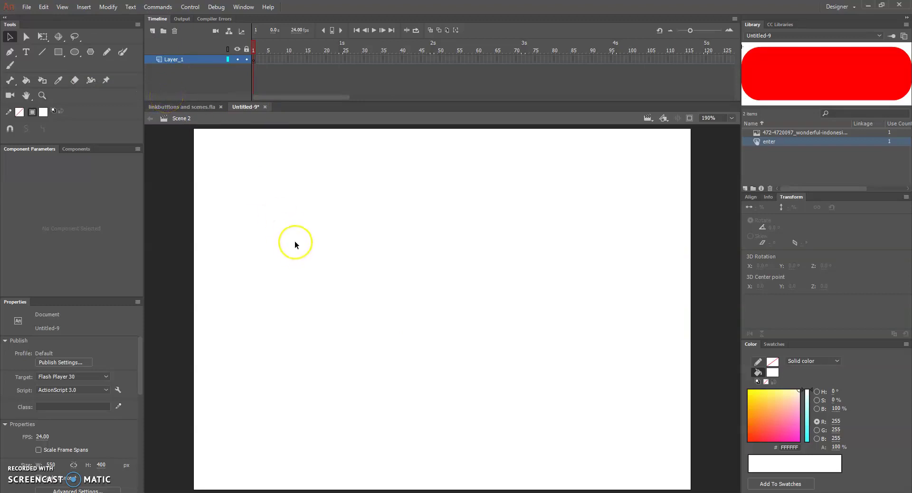
key("ctrl+r")
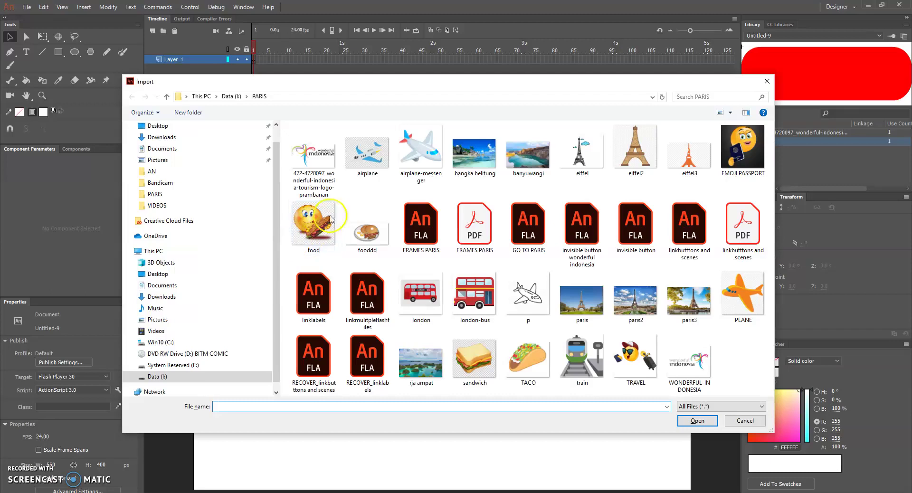
left_click(482, 164)
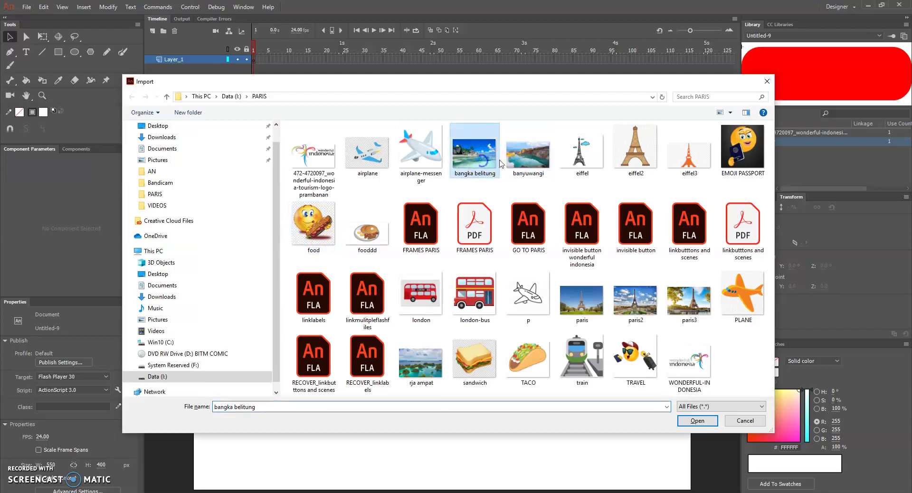
left_click(528, 153, "ctrl")
left_click(425, 365, "ctrl")
left_click(697, 420)
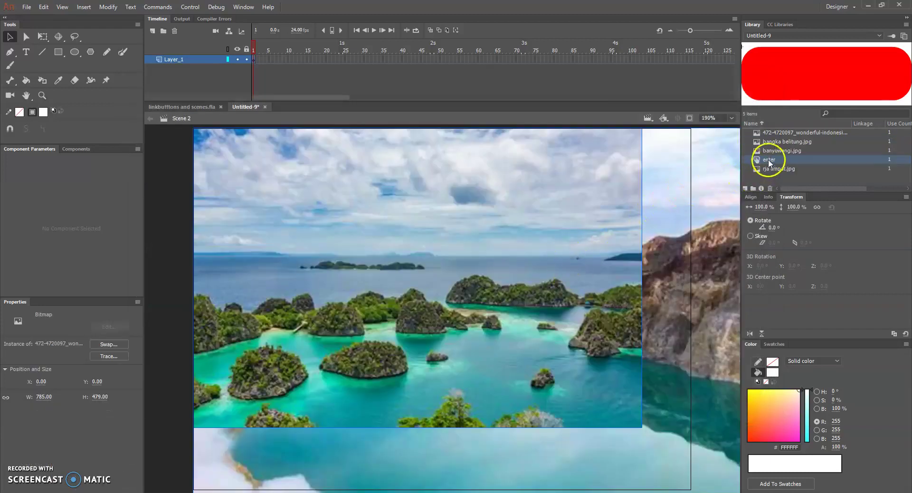
Step: Shrink the photos to about 35%: rja ampat upper left, banyuwangi upper right, bangka belitung below
left_click_drag(759, 209, 729, 211)
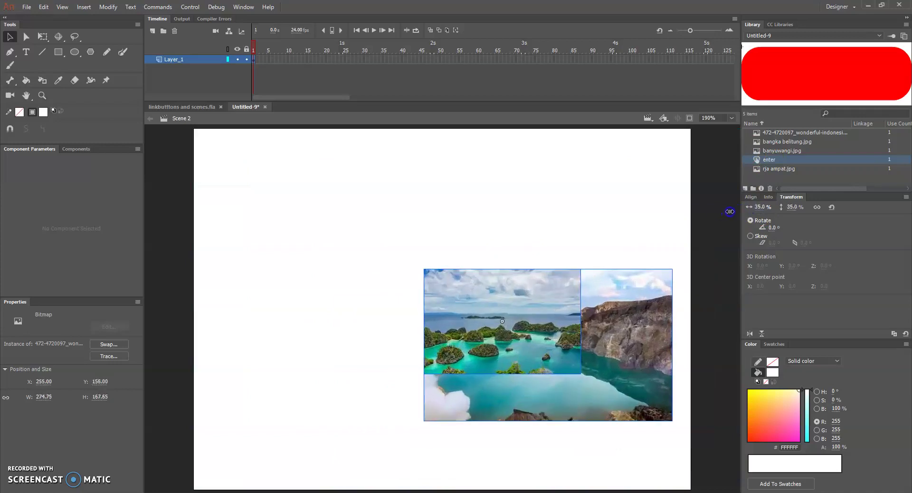
left_click(532, 332)
left_click_drag(545, 339, 341, 285)
left_click(525, 328)
left_click_drag(603, 335, 604, 270)
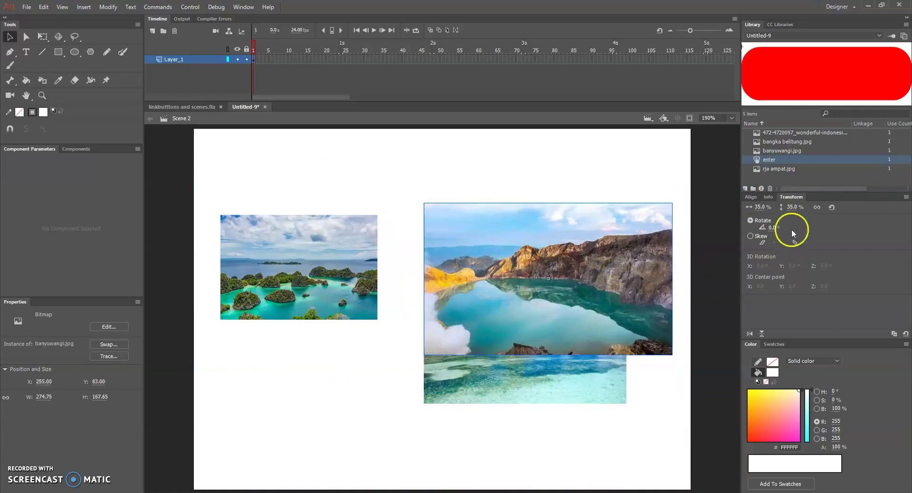
left_click_drag(762, 209, 757, 208)
left_click(550, 292)
left_click_drag(549, 292, 576, 280)
left_click_drag(592, 360, 520, 427)
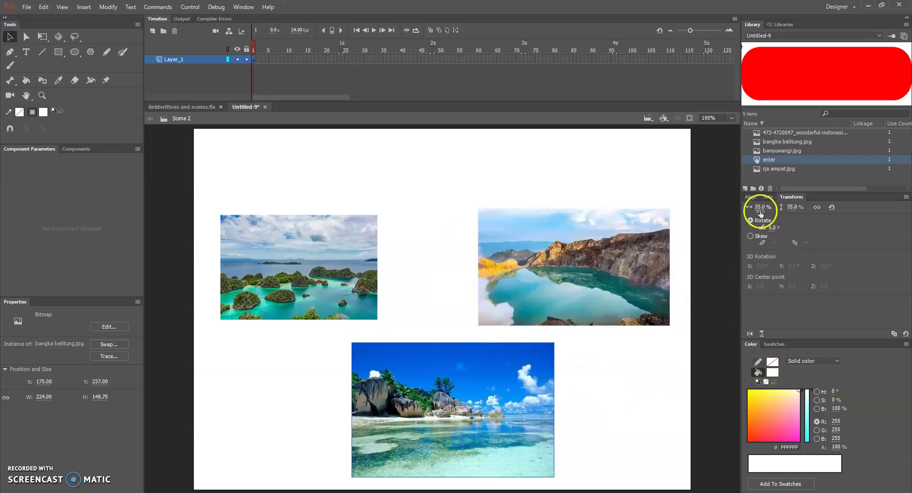
left_click_drag(758, 209, 754, 207)
Step: Enlarge the island photo to 41%, align the top-row photos, and centre the beach photo below
left_click_drag(372, 255, 351, 252)
left_click(692, 206)
left_click_drag(759, 207, 762, 207)
left_click_drag(655, 247, 648, 232)
left_click_drag(787, 207, 787, 207)
left_click_drag(478, 373, 457, 372)
left_click_drag(787, 207, 790, 207)
left_click_drag(357, 235, 357, 223)
left_click(494, 232)
left_click_drag(576, 229, 571, 219)
left_click(600, 367)
left_click_drag(481, 412, 482, 406)
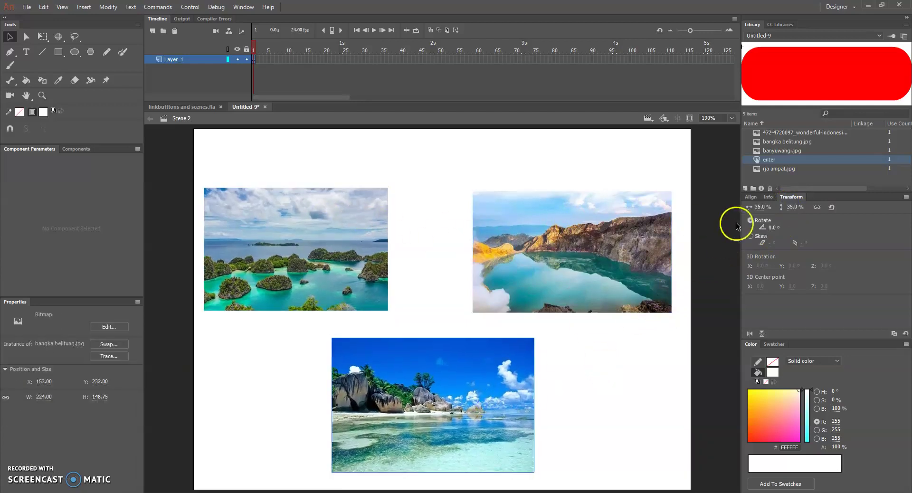
Step: Set the beach photo's scale to 35%, then fine-tune it to 34%
left_click(761, 207)
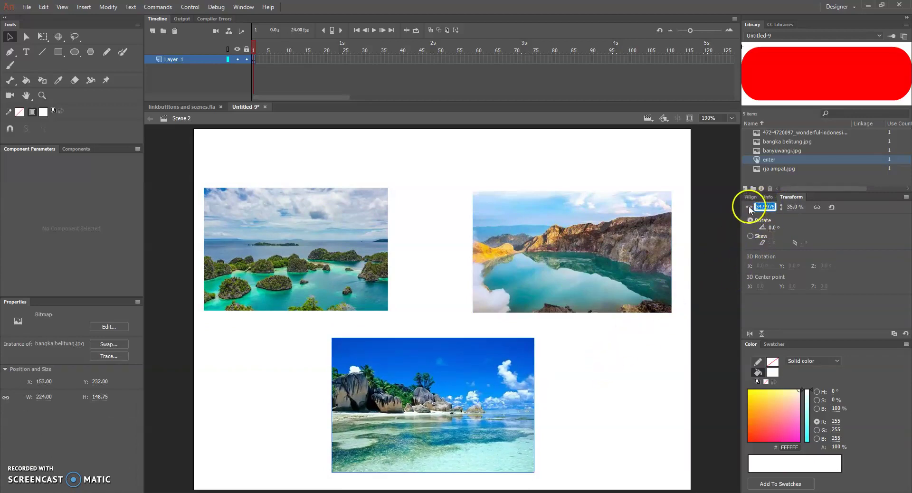
type("35")
key("Return")
left_click_drag(764, 208, 763, 208)
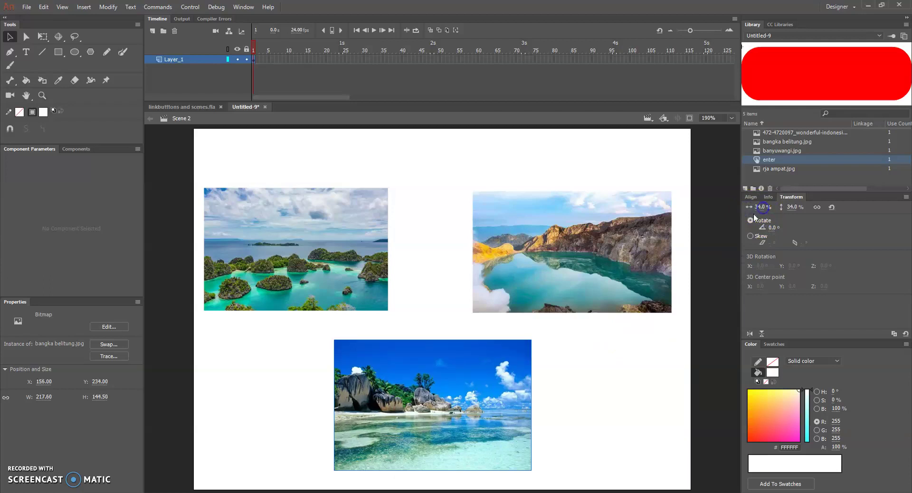
left_click(631, 358)
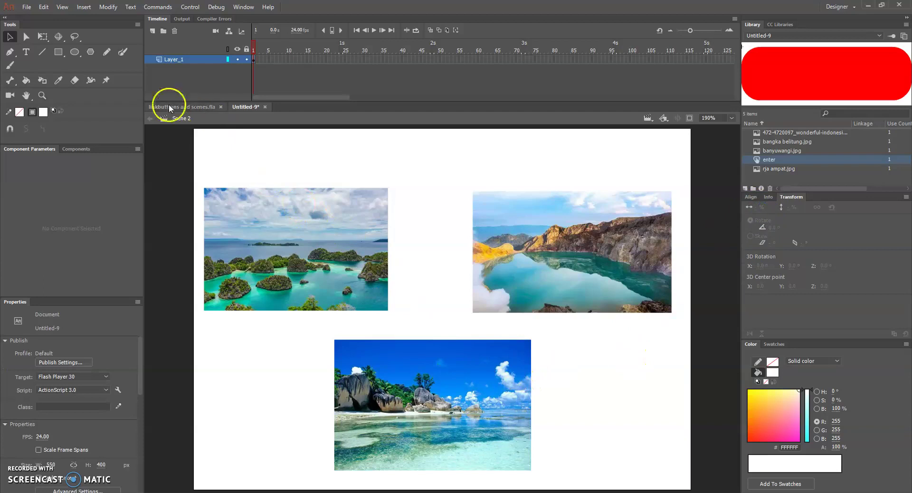
Step: Type the caption 'Raja Ampat' above the island photo and colour it red
left_click(26, 52)
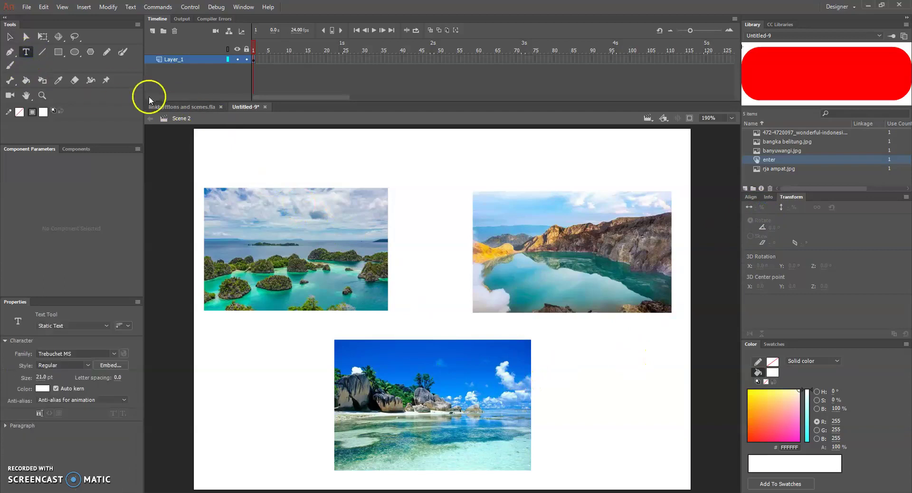
left_click(233, 179)
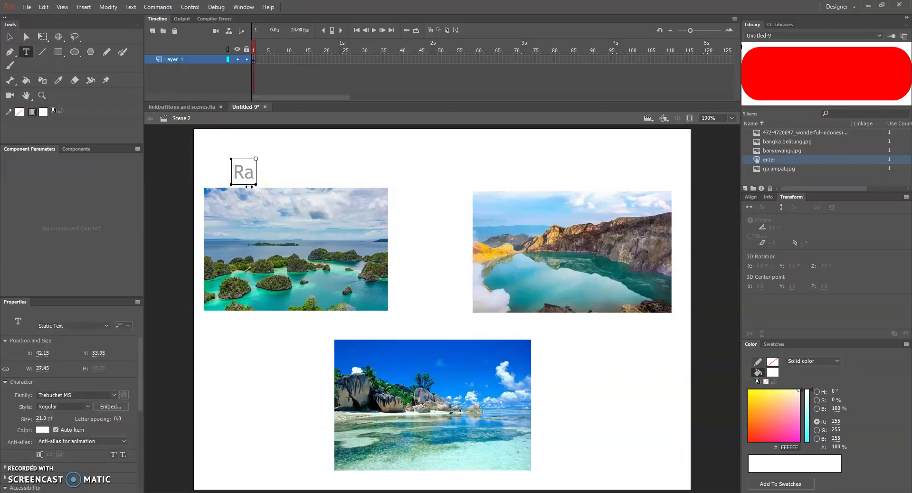
type("Raja Ampat")
left_click_drag(233, 171, 323, 171)
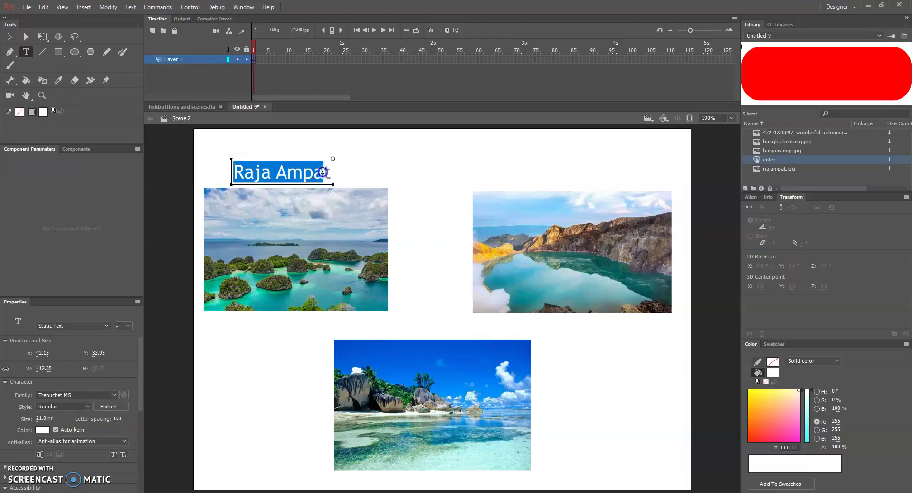
left_click(42, 430)
left_click(81, 384)
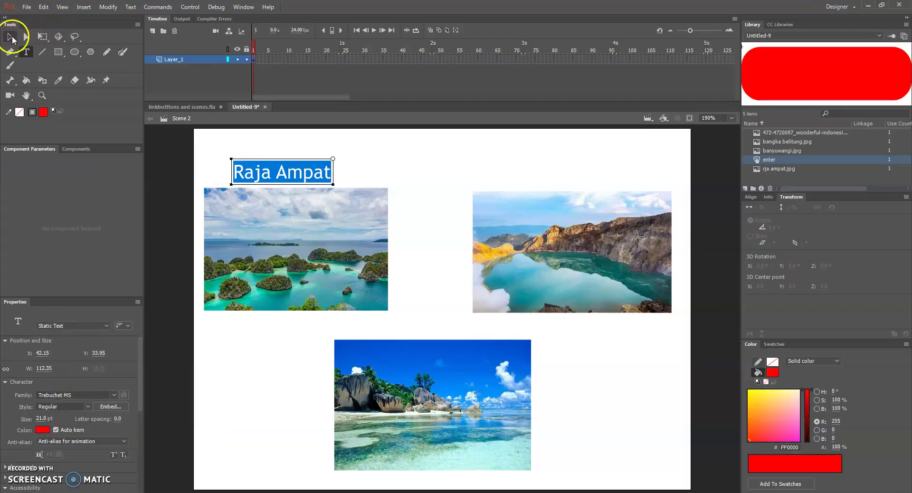
Step: Set the Raja Ampat caption to 18 pt and position it just above the island photo
left_click(9, 36)
left_click_drag(296, 170, 297, 165)
left_click_drag(45, 419, 38, 419)
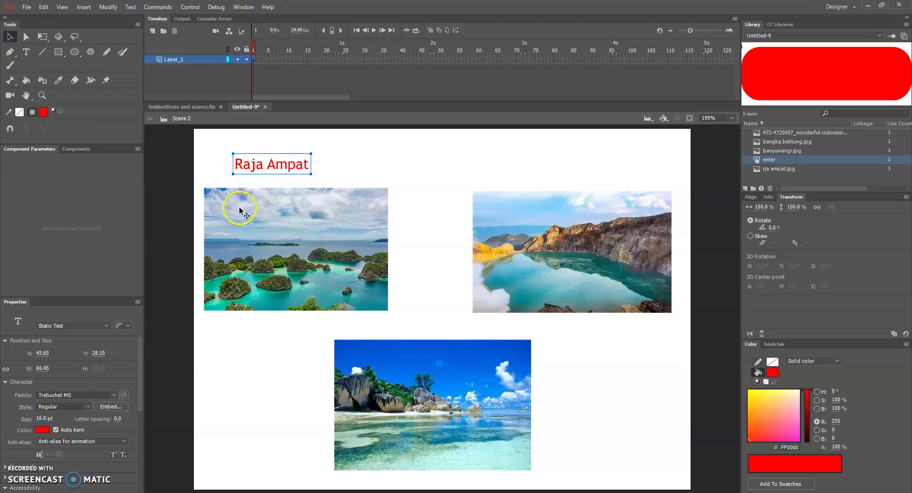
left_click_drag(280, 171, 290, 179)
left_click(366, 171)
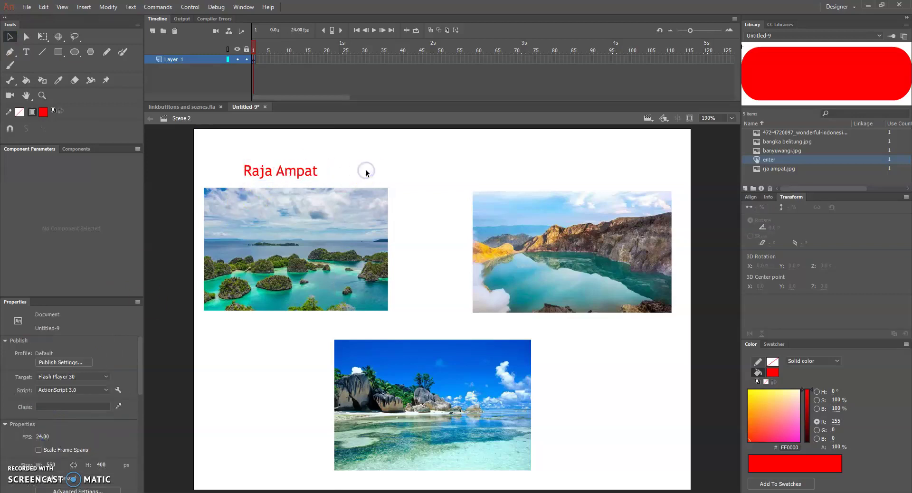
left_click(311, 172)
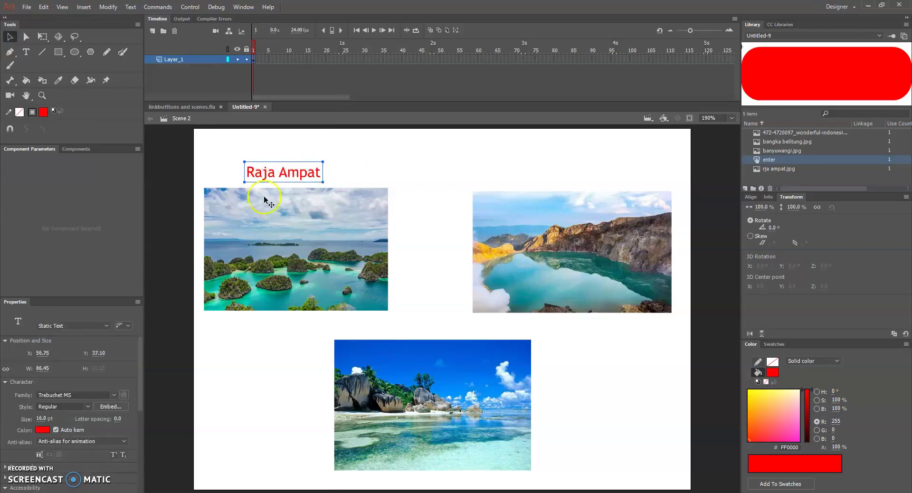
left_click(41, 418)
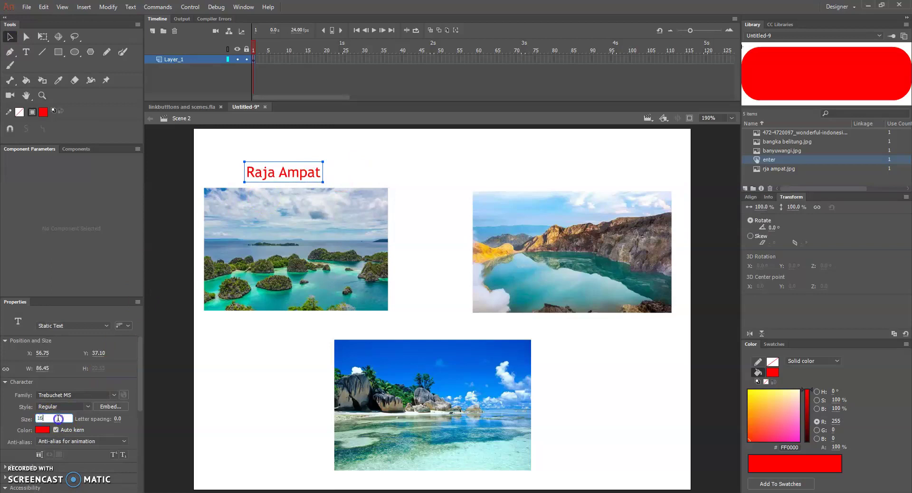
key("Return")
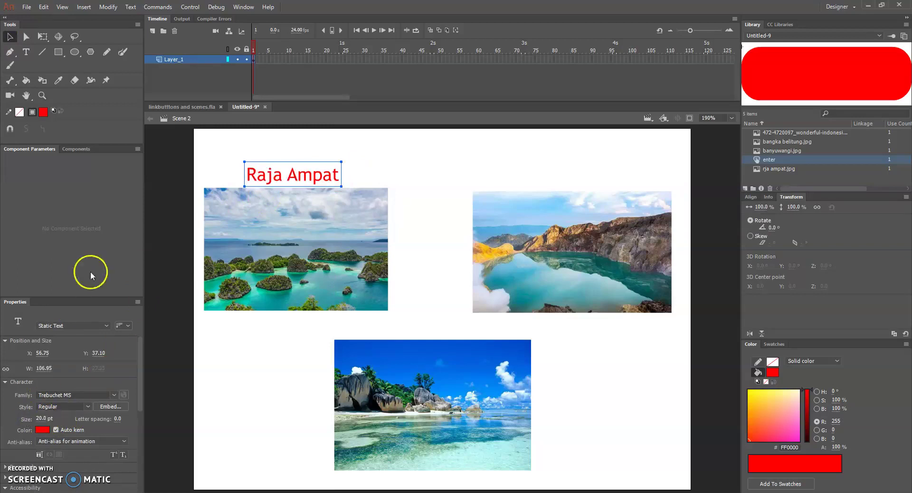
left_click_drag(307, 179, 303, 174)
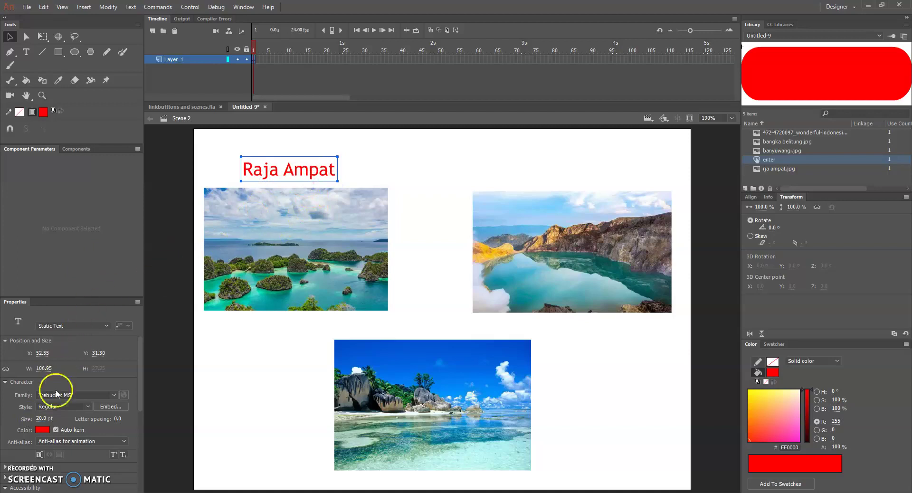
left_click(50, 417)
type("18")
key("Return")
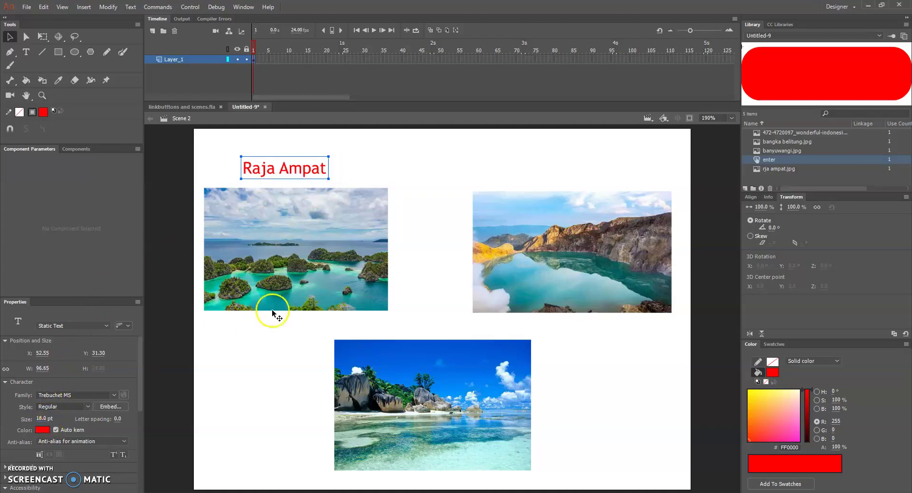
left_click(371, 147)
left_click_drag(301, 168, 304, 174)
left_click(361, 157)
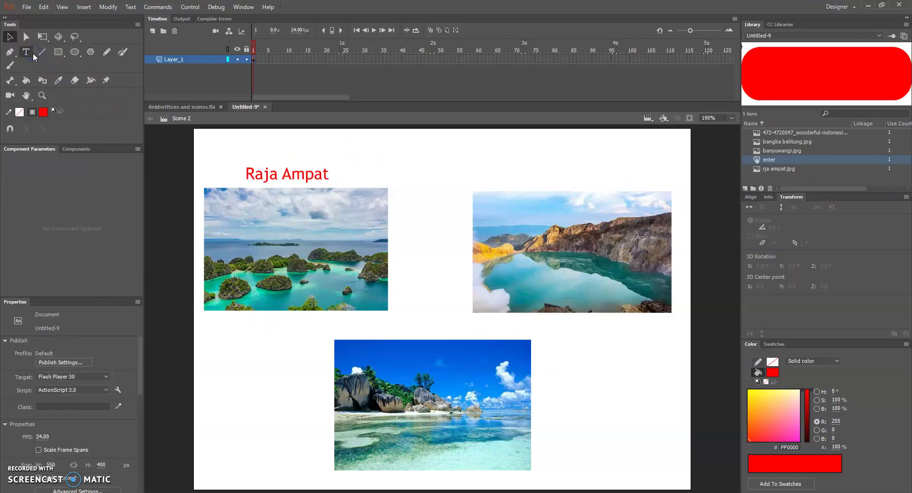
Step: Add the Banyuwangi caption above the lake photo and shift it left
left_click(27, 52)
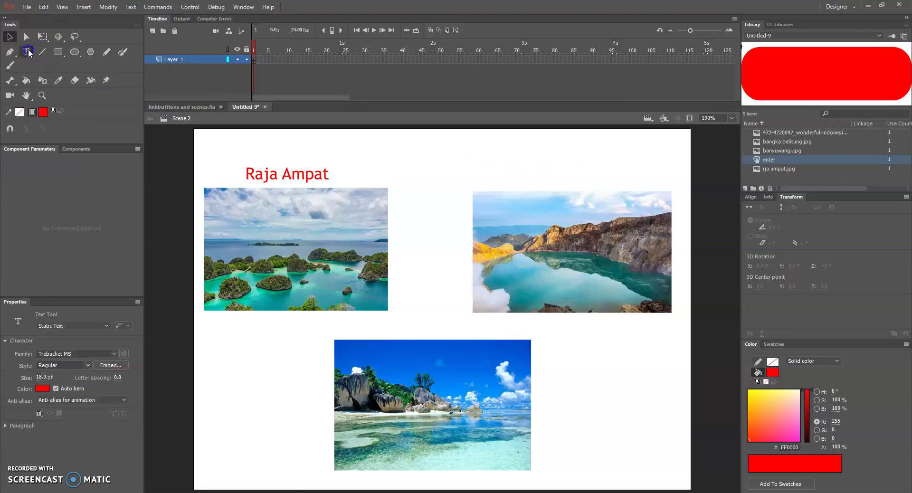
left_click(564, 180)
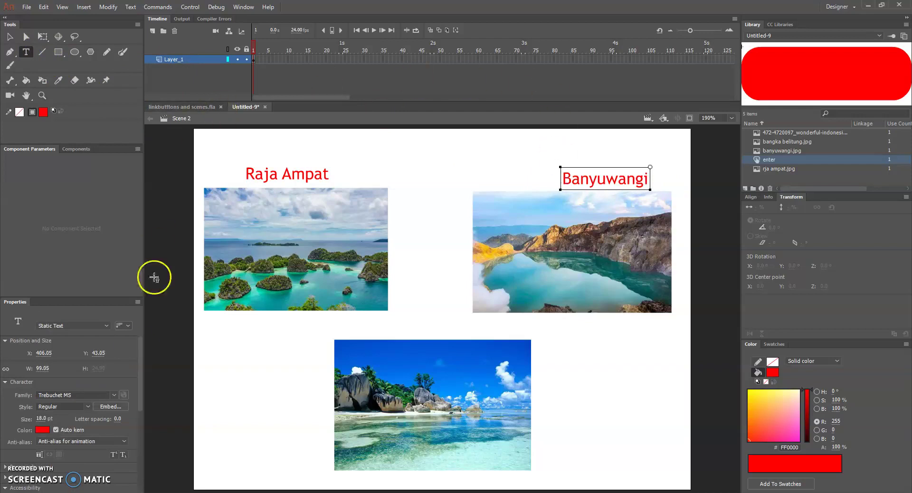
left_click(10, 37)
left_click_drag(626, 178, 601, 176)
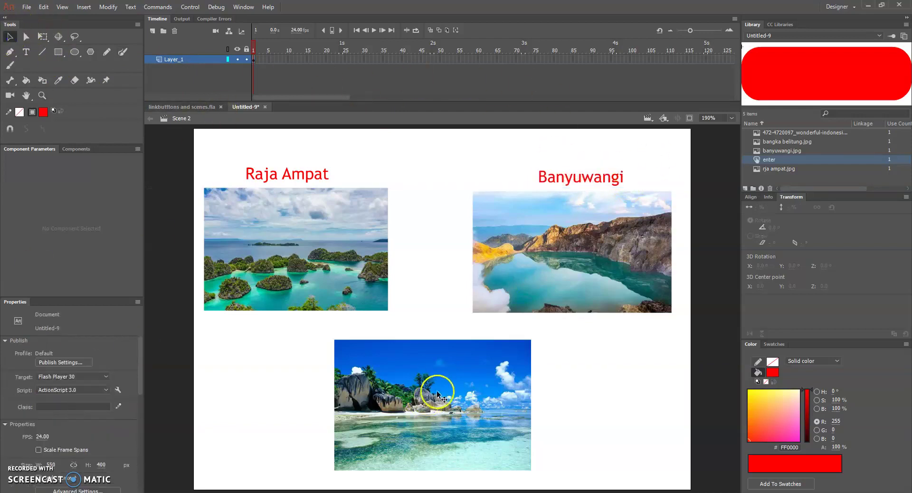
Step: Move the beach photo to the bottom centre and caption it 'Bangka Belitung' below
mouse_move(449, 388)
left_mouse_down()
mouse_move(454, 395)
mouse_move(454, 379)
left_mouse_up()
left_click(26, 52)
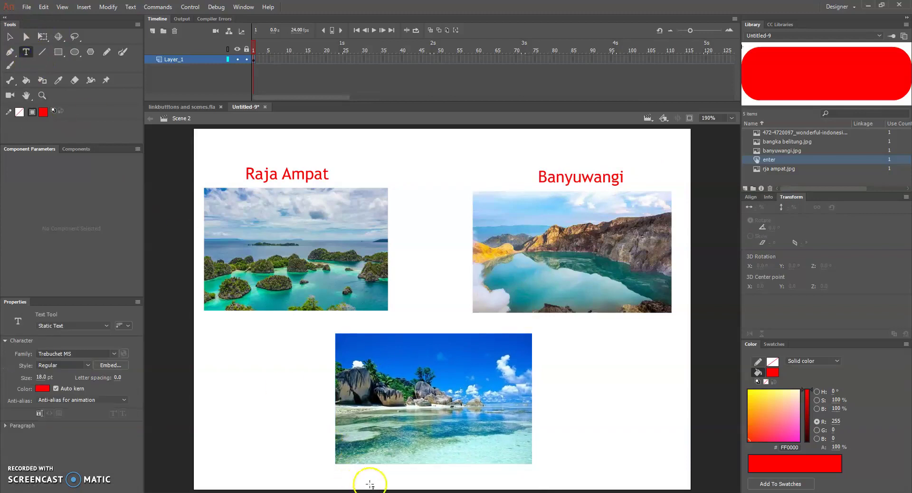
left_click(382, 479)
type("Ban")
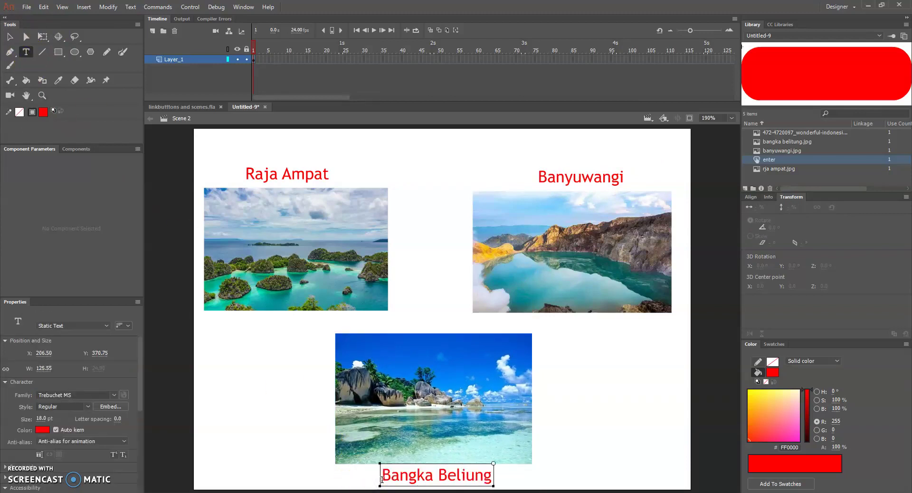
type("gka Belitung")
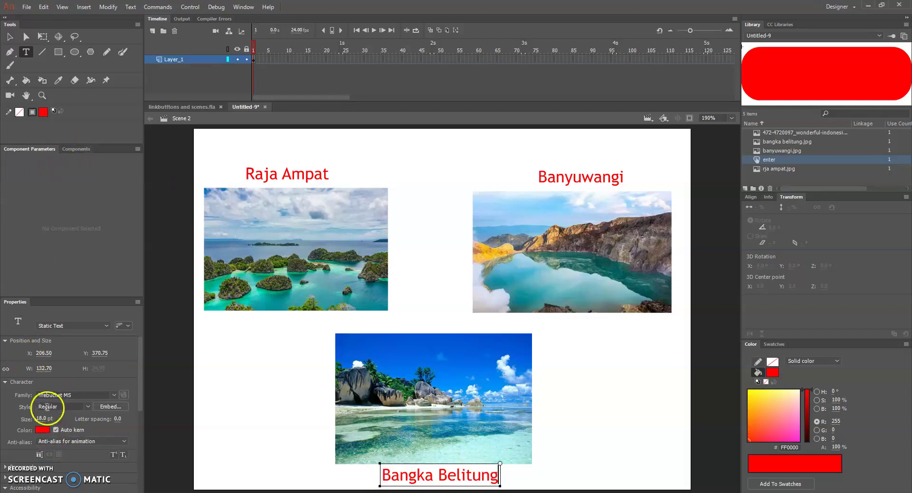
Step: Resize the captions: Raja Ampat to 16 pt, Banyuwangi to 18 pt, Bangka Belitung to 16 pt
left_click(291, 172)
left_click_drag(244, 174, 331, 174)
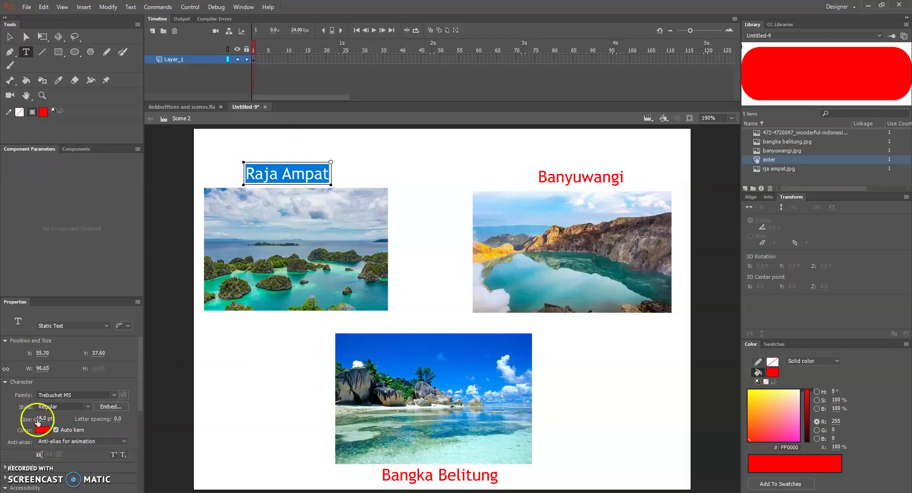
left_click(41, 418)
type("16")
key("Return")
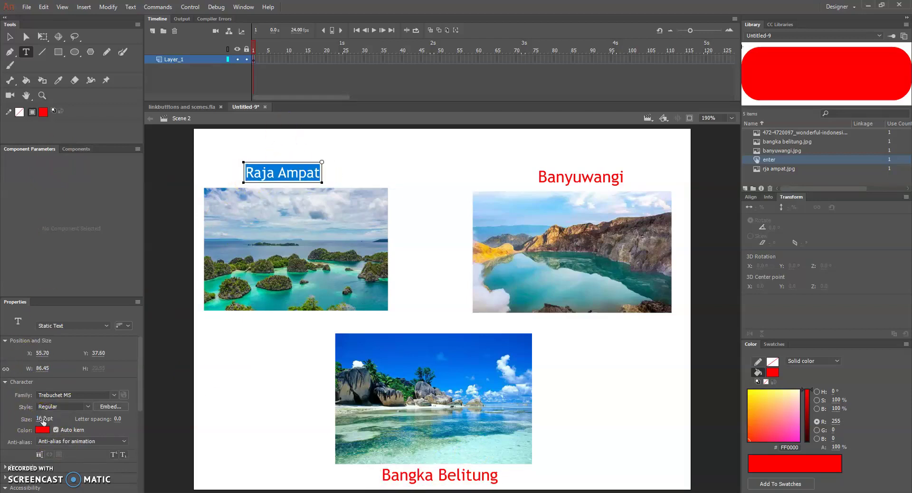
left_click(606, 174)
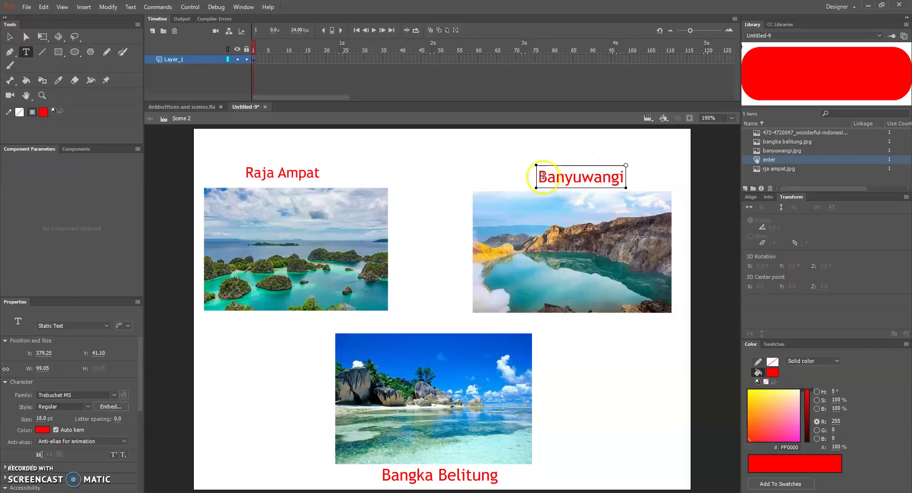
left_click_drag(539, 176, 653, 177)
left_click(46, 418)
type("18")
key("Return")
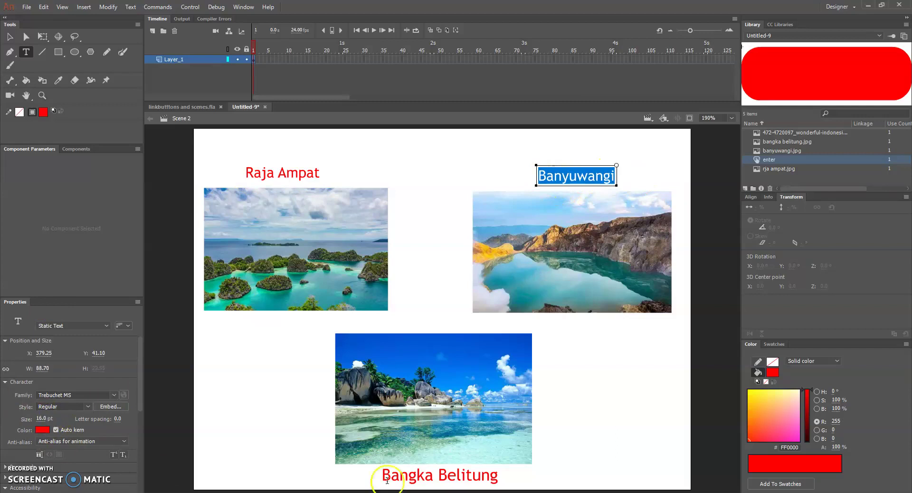
left_click(405, 474)
left_click_drag(385, 476, 528, 479)
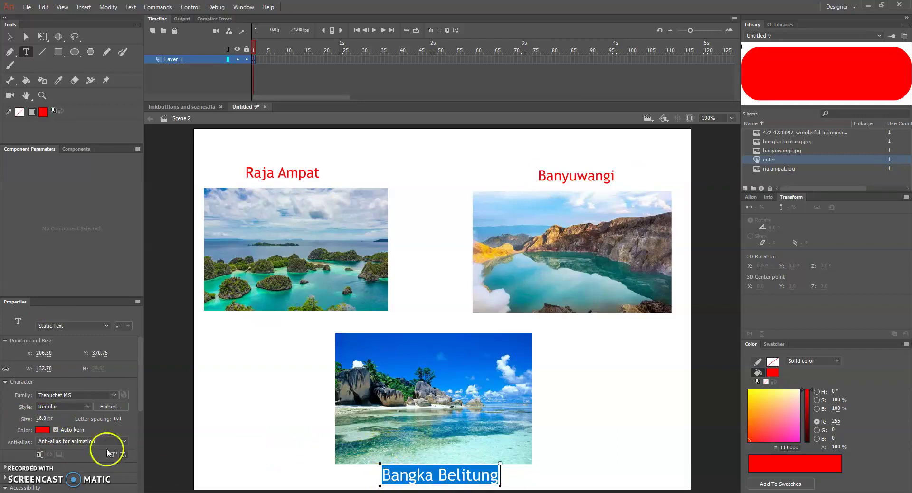
left_click(47, 417)
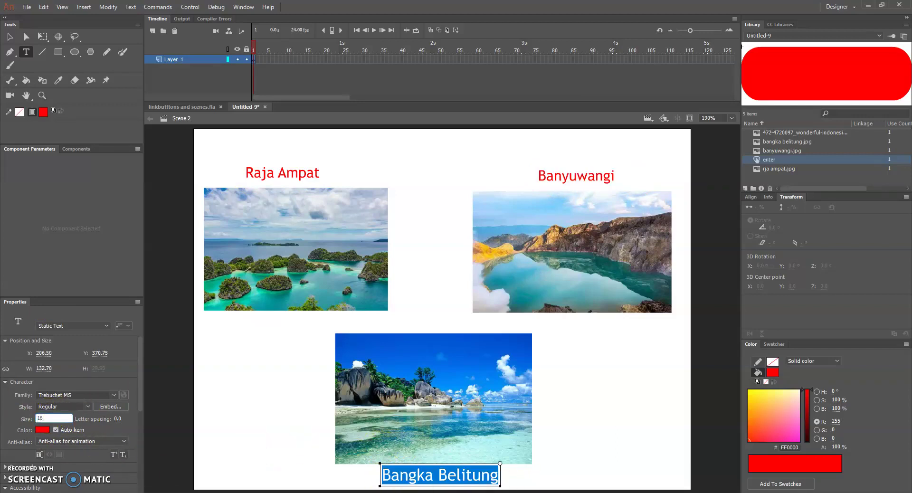
type("16")
key("Return")
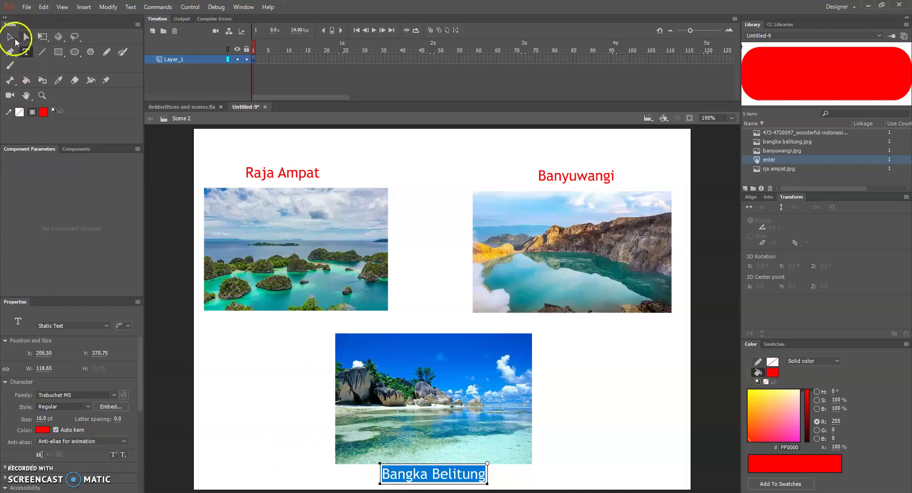
Step: Nudge the beach photo up and line the Bangka Belitung caption up beneath it
left_click(10, 37)
left_click_drag(433, 475, 437, 478)
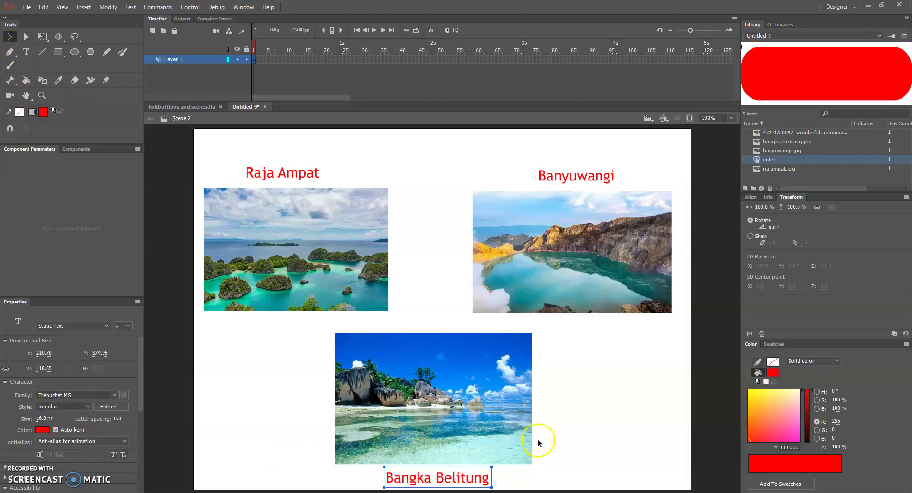
left_click(564, 435)
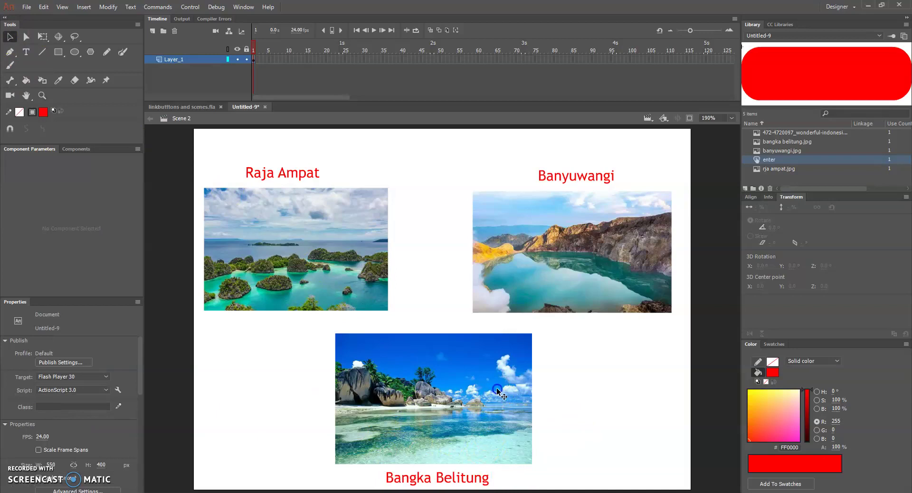
left_click_drag(498, 392, 498, 386)
left_click_drag(474, 487, 468, 473)
left_click(577, 408)
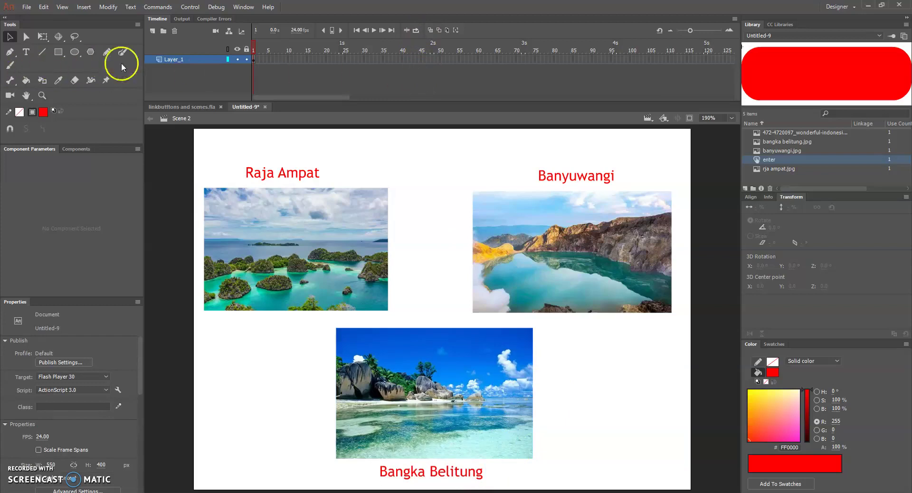
Step: Rename Layer 1 to Background and add a new layer above it
double_click(178, 59)
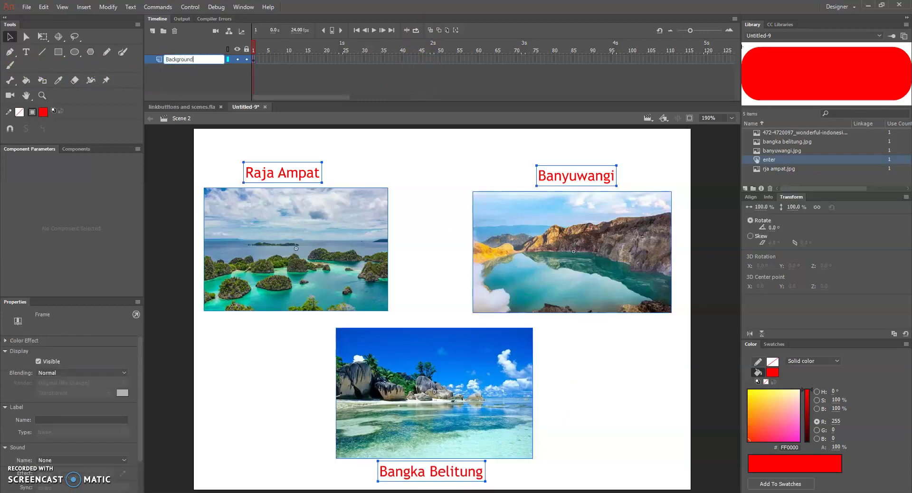
left_click(176, 47)
left_click(152, 30)
left_click(180, 60)
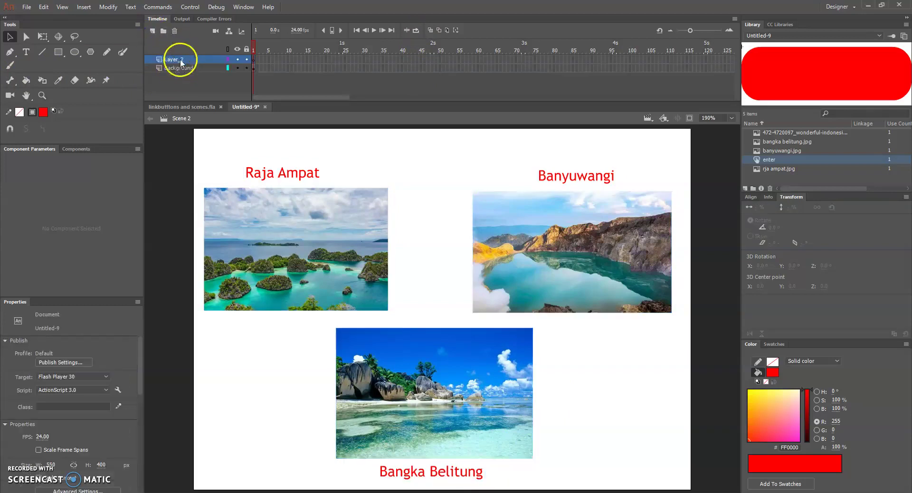
Step: Name the new layer Button and draw a red rounded rectangle at the page's bottom-right
double_click(181, 58)
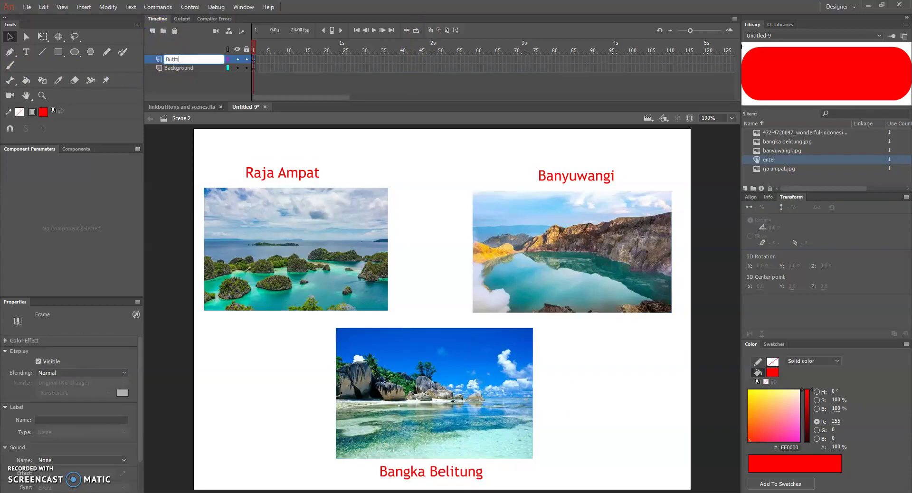
key("Return")
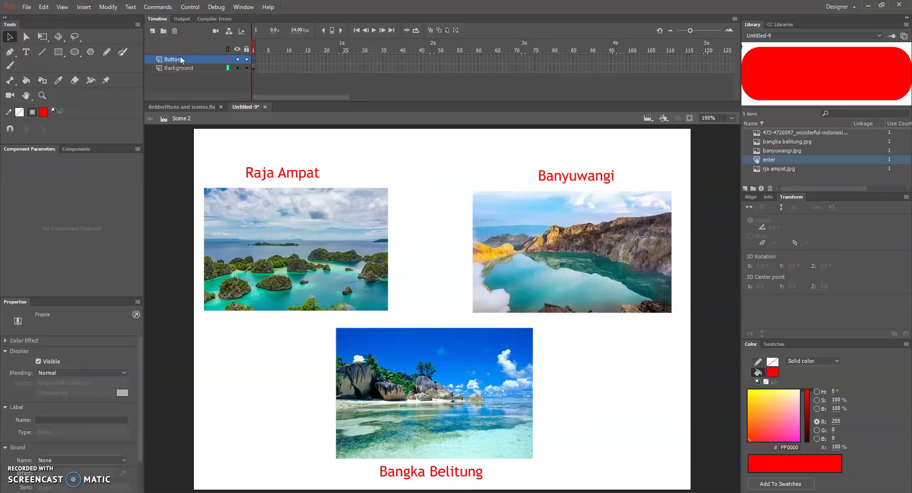
left_click(59, 52)
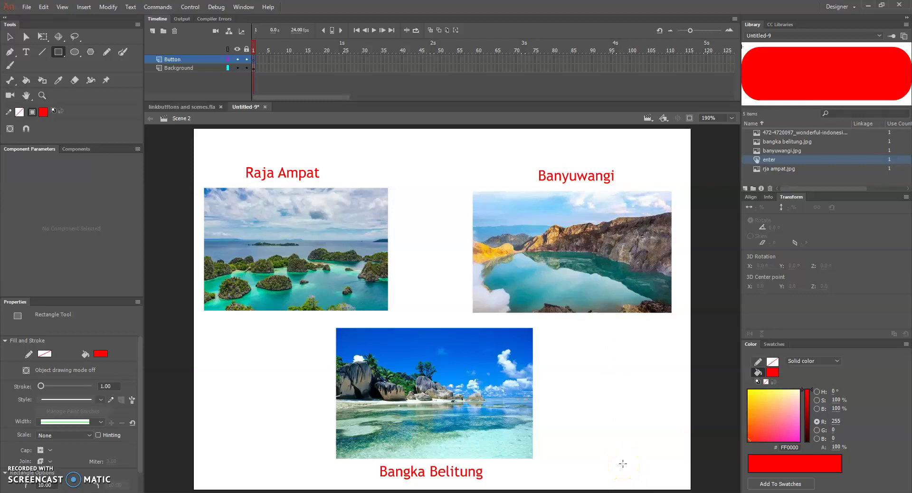
left_click_drag(617, 458, 684, 483)
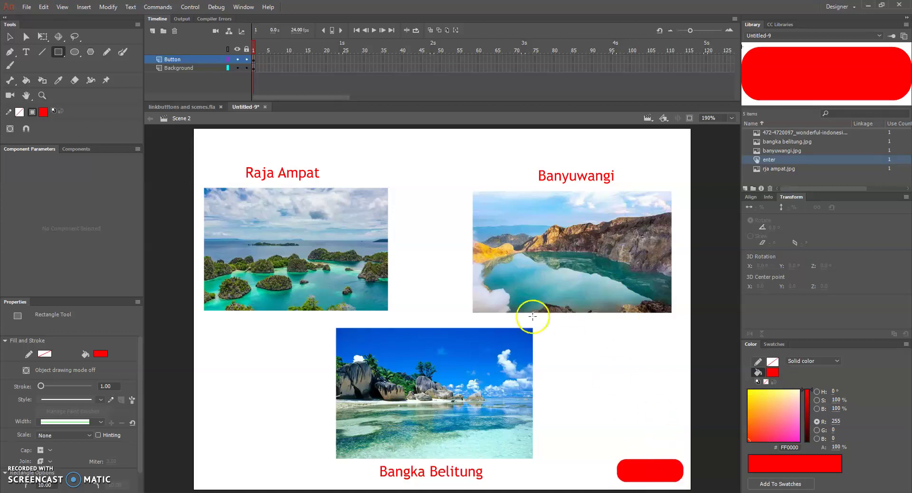
Step: Type 'Home' on the red rectangle, colour it white and centre it
left_click(26, 52)
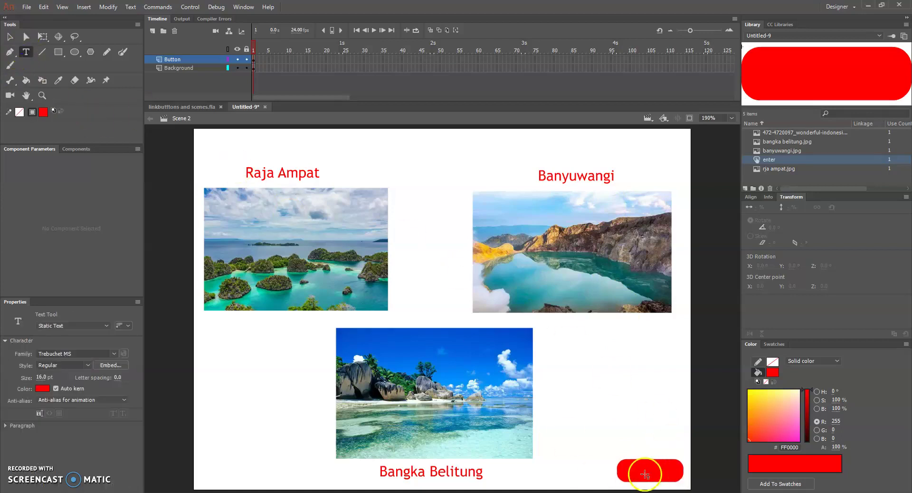
left_click(635, 467)
type("Home")
left_click_drag(639, 468, 680, 469)
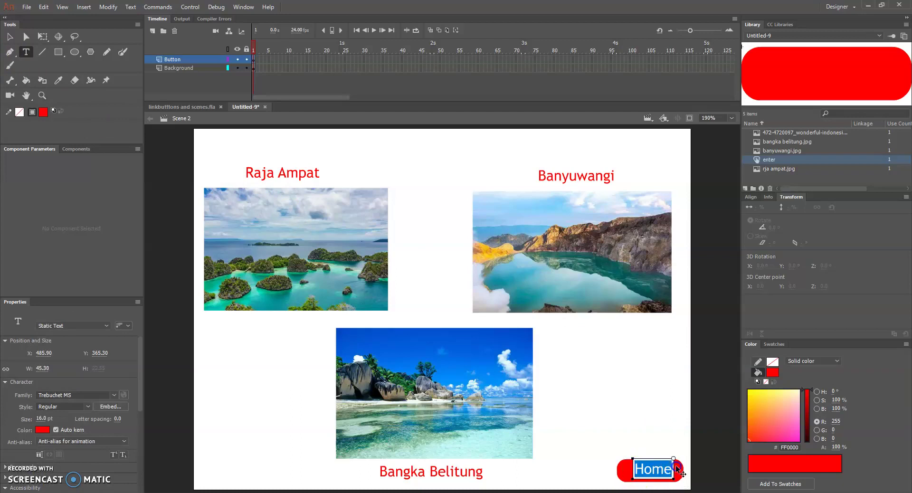
left_click(42, 430)
left_click(81, 373)
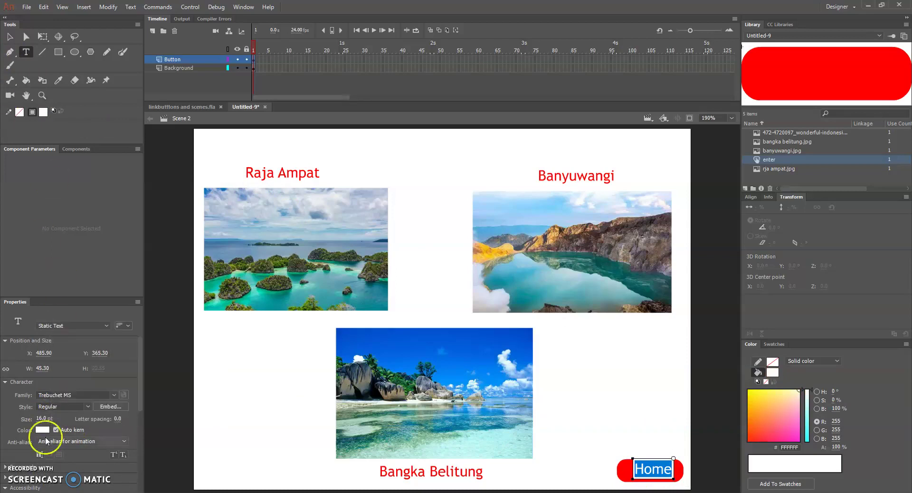
left_click(9, 36)
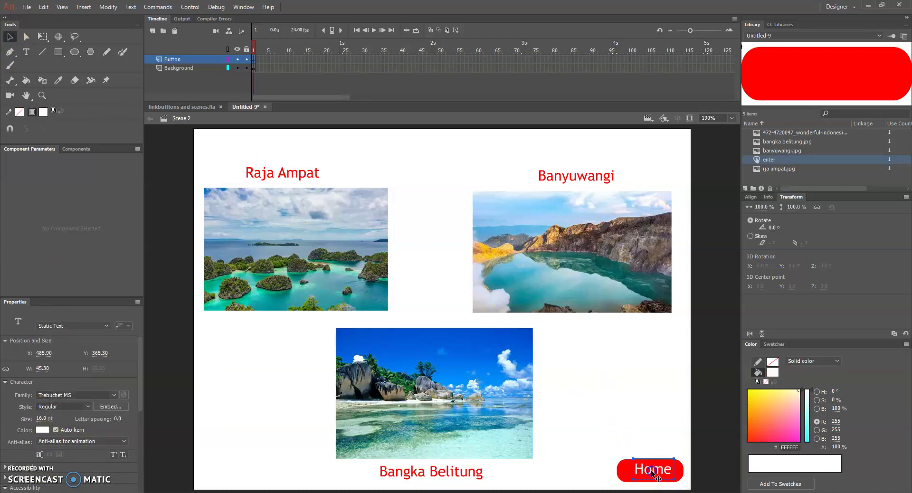
left_click_drag(651, 472, 651, 474)
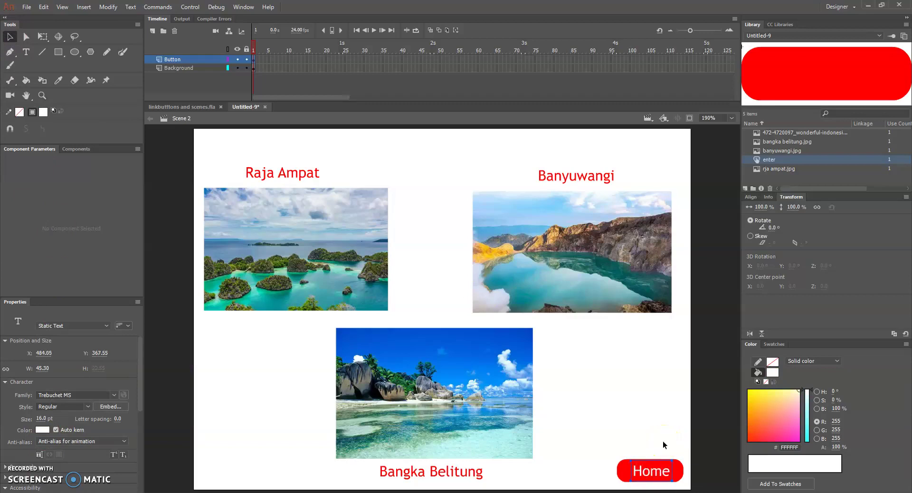
left_click(686, 413)
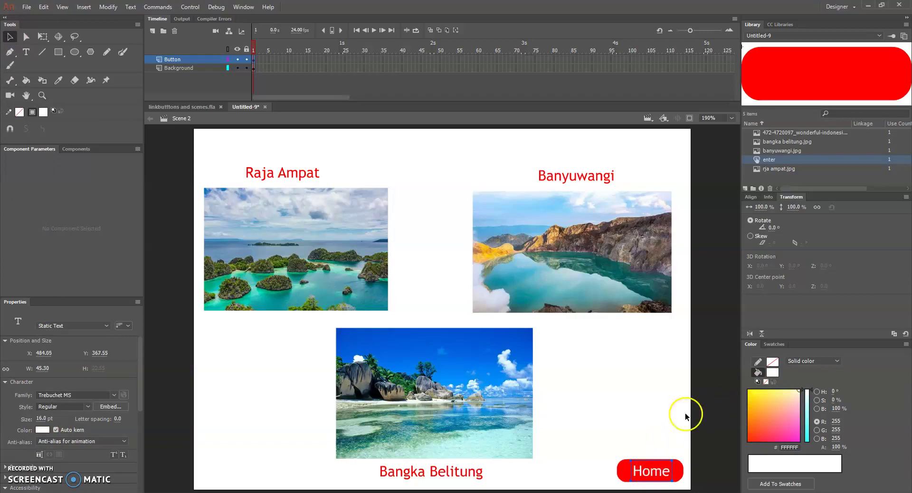
Step: Set the Home label's font size to 14 pt
left_click(652, 476)
left_click(47, 418)
type("14")
key("Return")
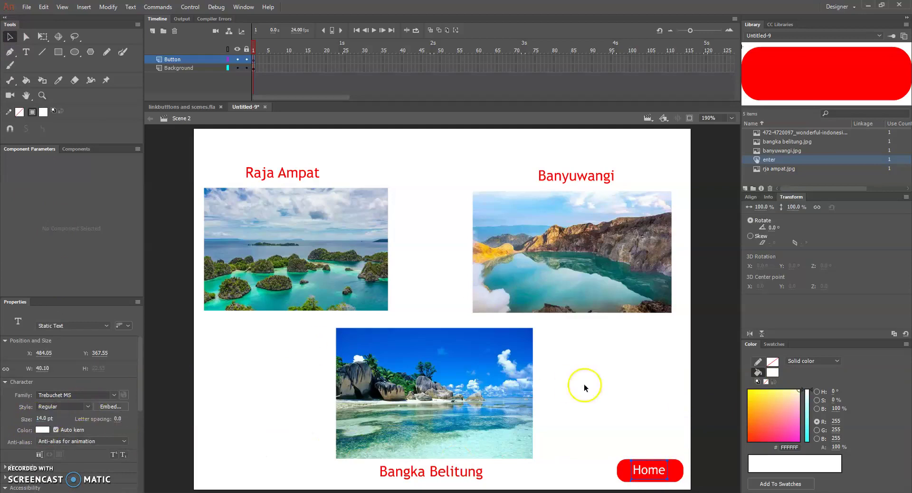
left_click(582, 386)
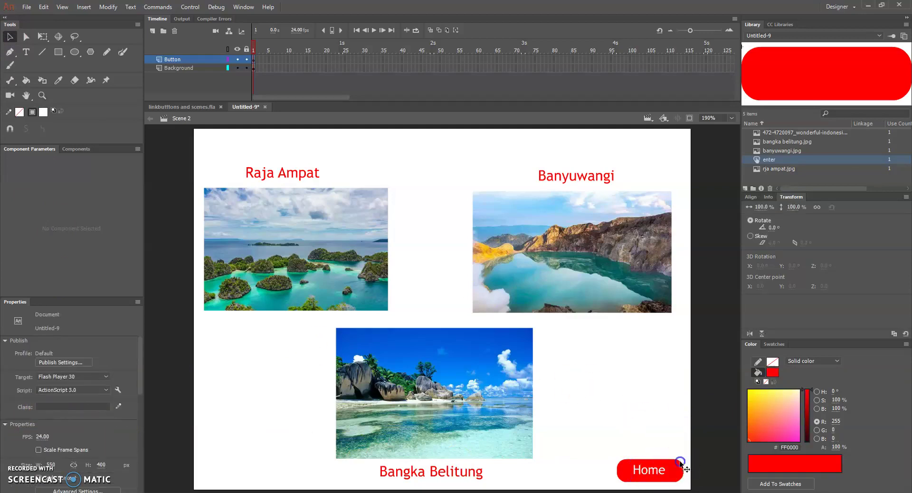
Step: Convert the red shape to a button symbol named home with instance name homebutton
left_click(681, 467)
right_click(679, 468)
left_click(707, 453)
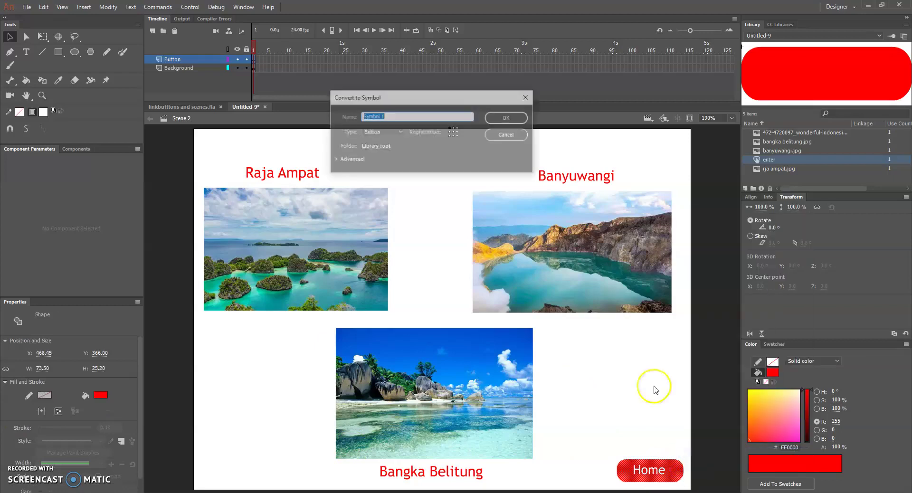
type("home")
key("Return")
left_click(112, 313)
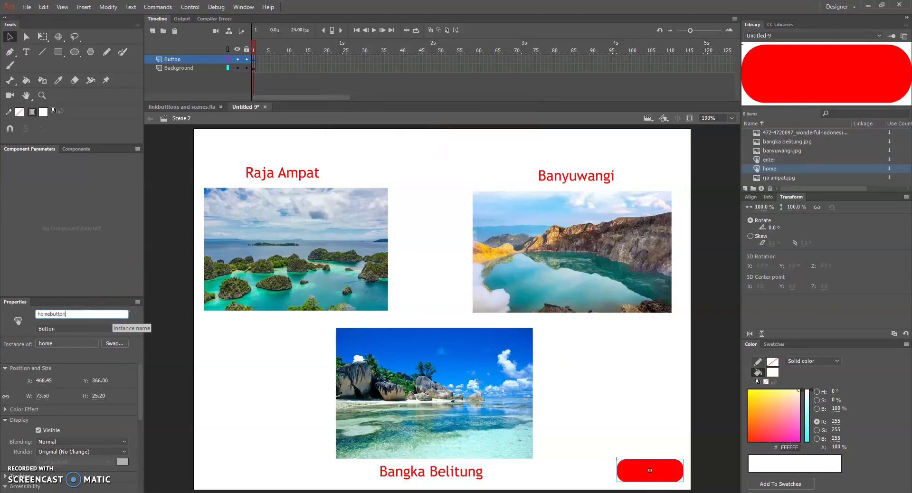
key("Return")
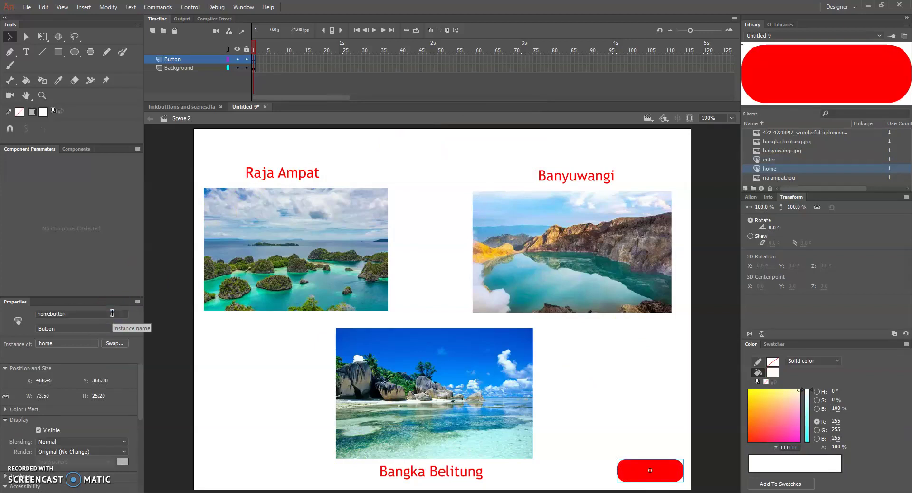
Step: Send the home button backward so the Home label shows in front
right_click(672, 466)
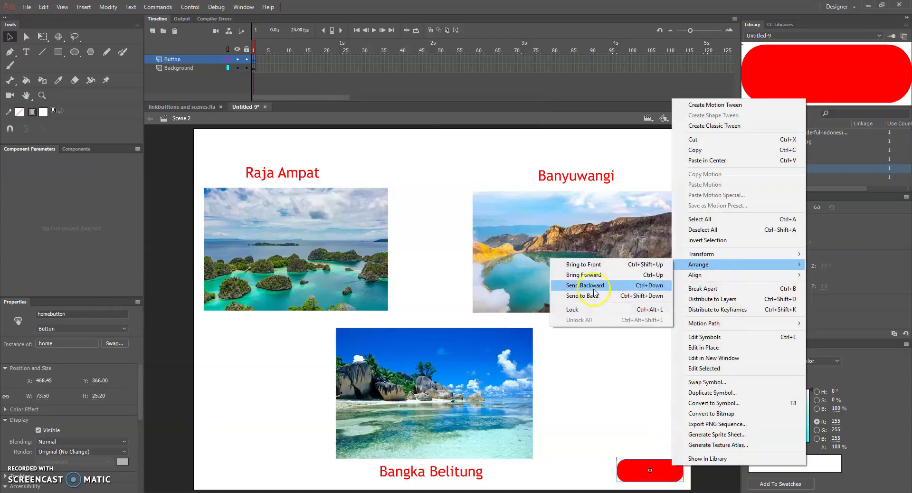
left_click(599, 286)
left_click(639, 405)
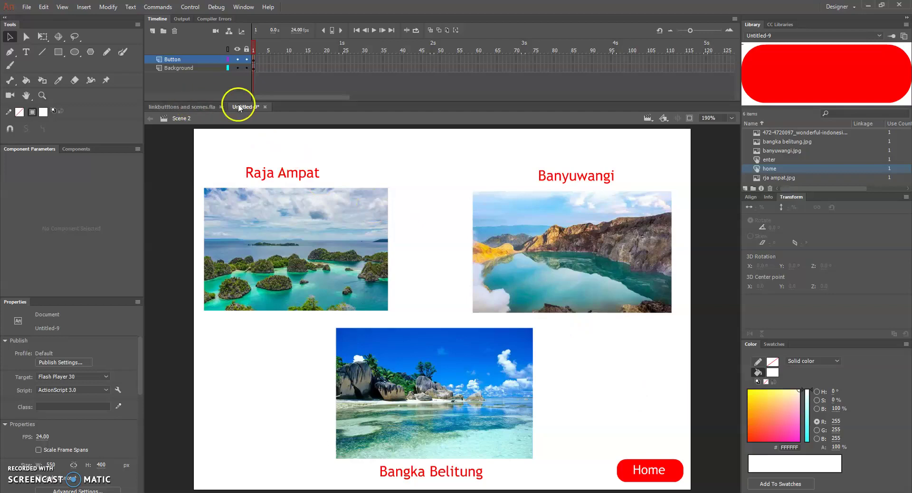
Step: Check Scene 1 and Scene 2, then open the Scene panel from the Window menu
left_click(647, 118)
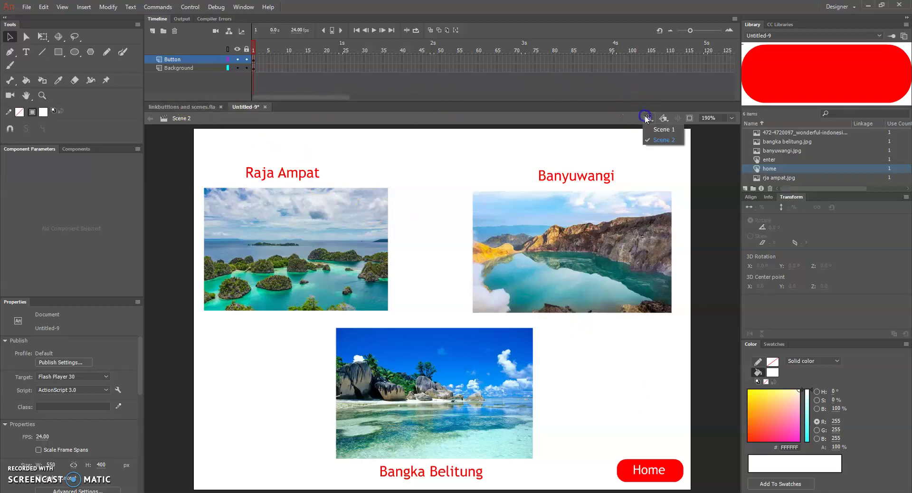
left_click(657, 133)
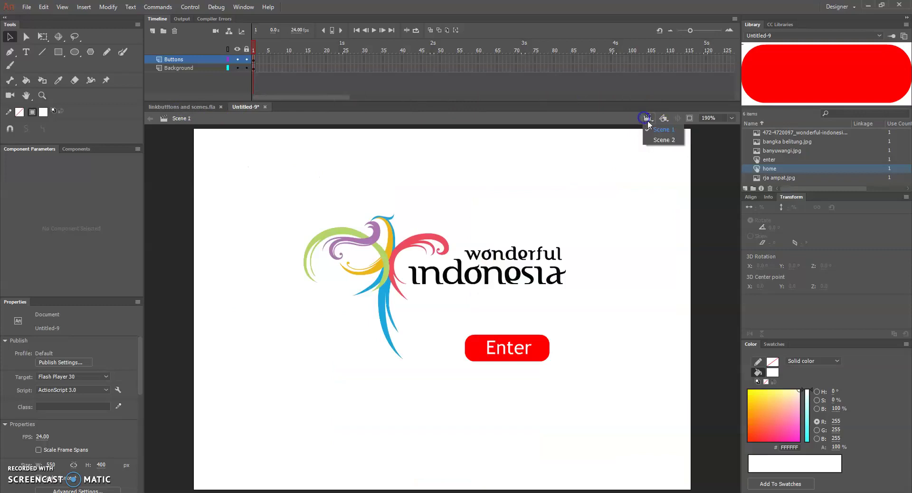
left_click(661, 140)
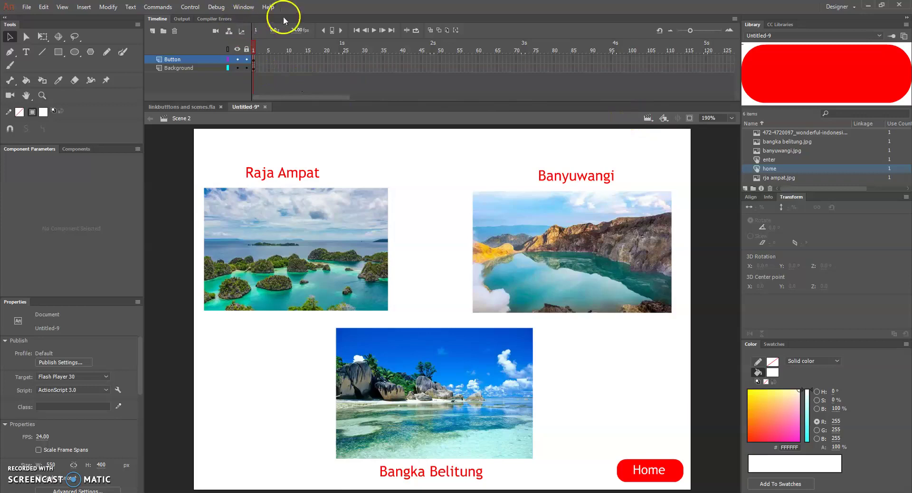
left_click(241, 8)
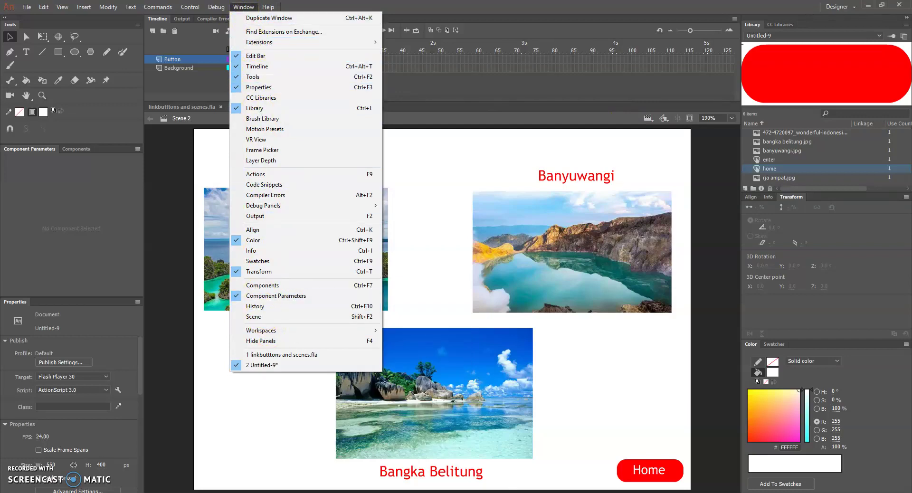
left_click(261, 317)
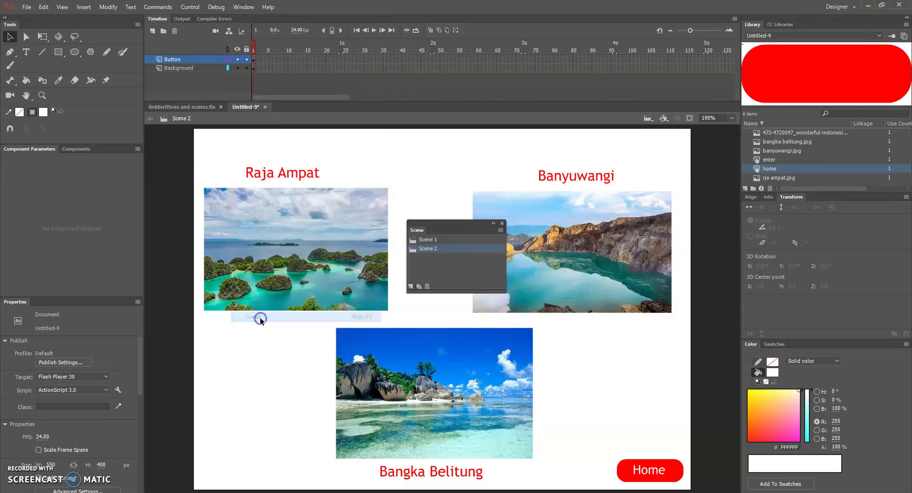
Step: In the Scene panel, rename Scene 1 'Main Page' and Scene 2 'Tourist Page'
left_click(427, 240)
double_click(430, 239)
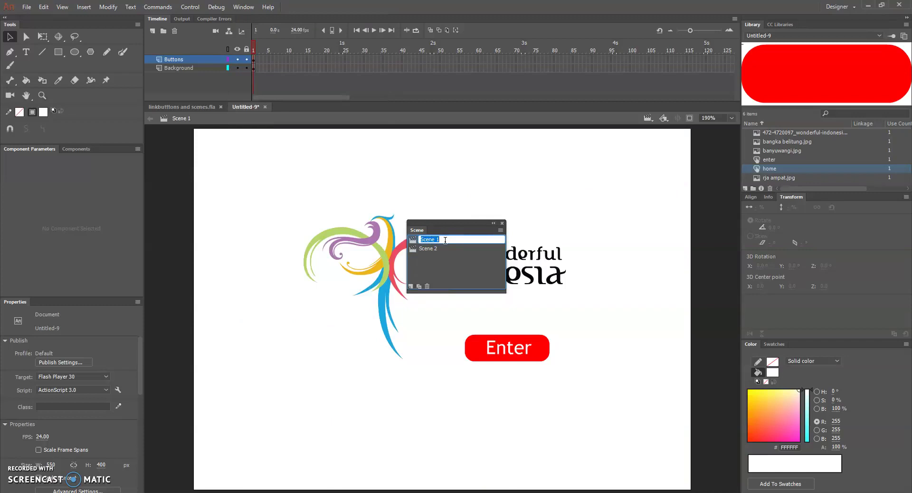
type("Enter")
double_click(435, 248)
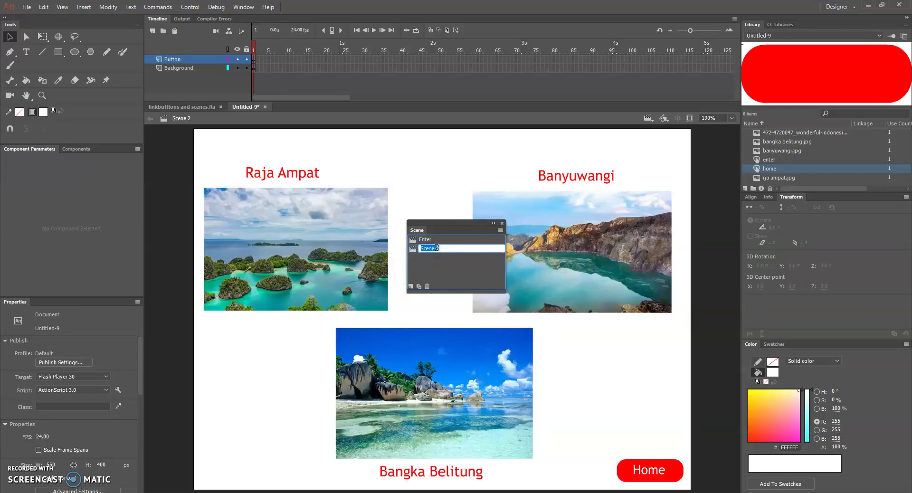
double_click(434, 240)
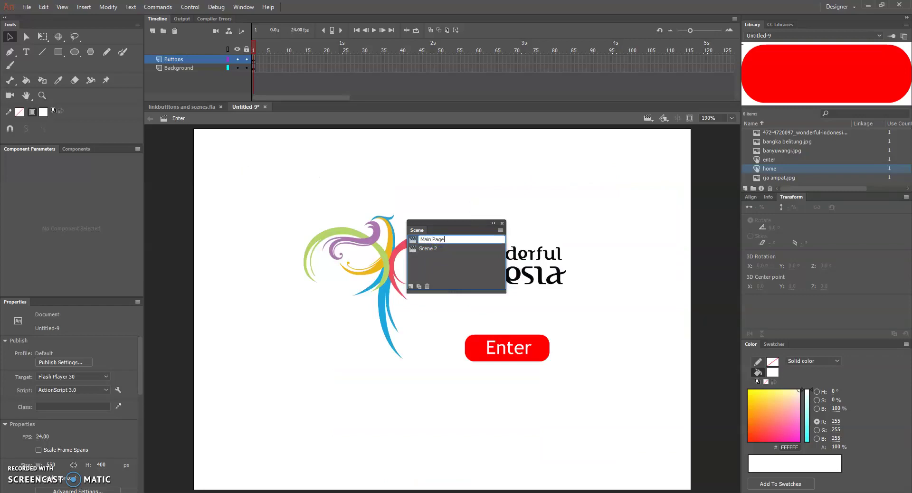
type("Main Page")
key("ctrl+a")
double_click(433, 247)
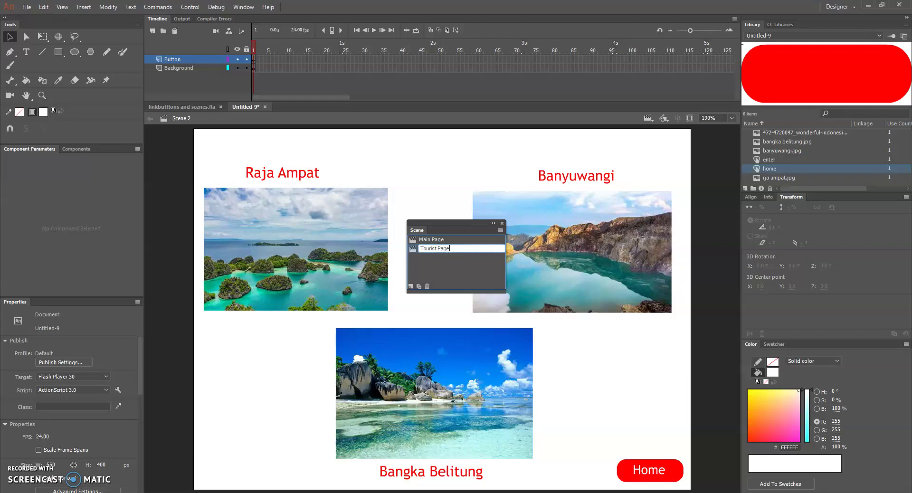
key("Return")
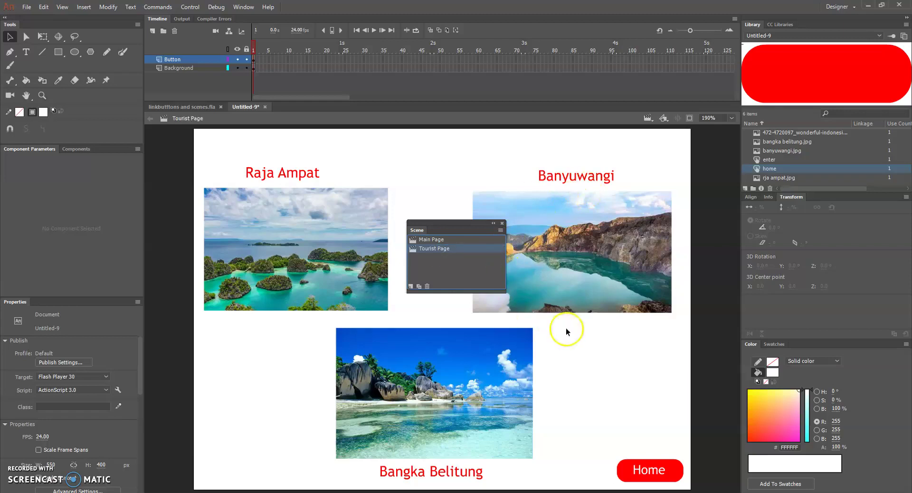
Step: Switch to the Main Page scene and open the Actions panel with F9
left_click(502, 224)
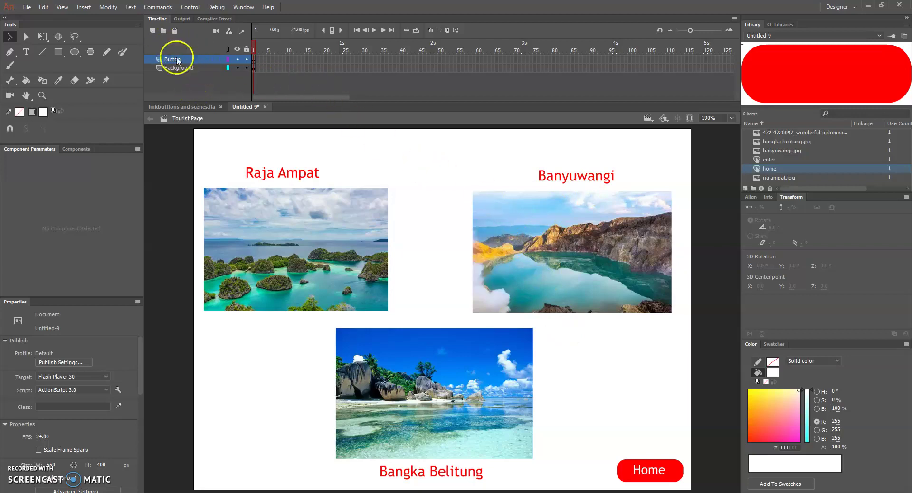
left_click(652, 116)
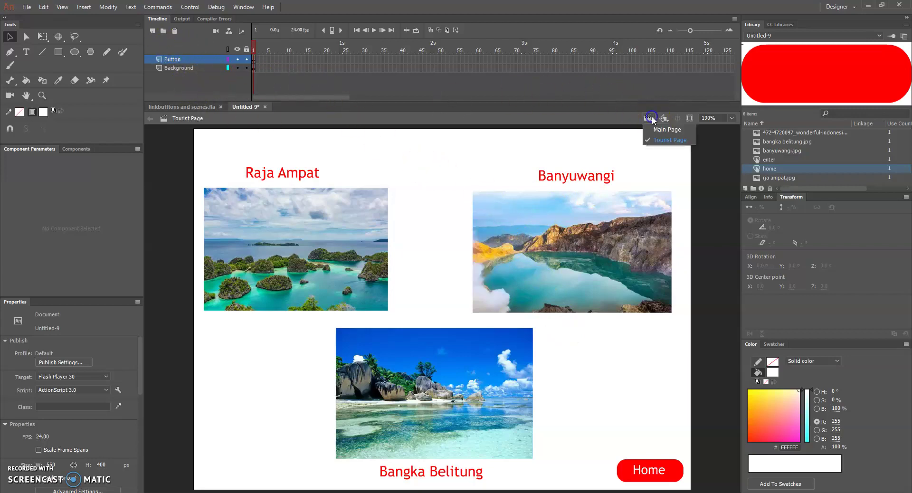
left_click(650, 129)
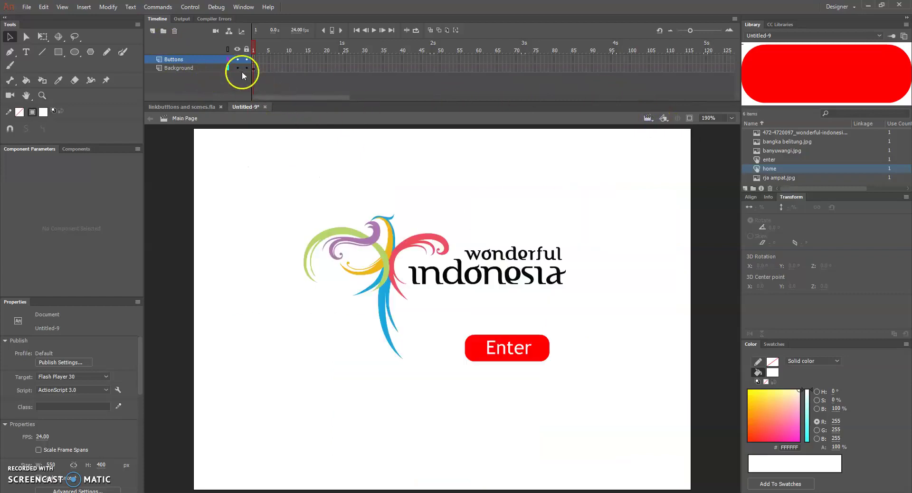
key("F9")
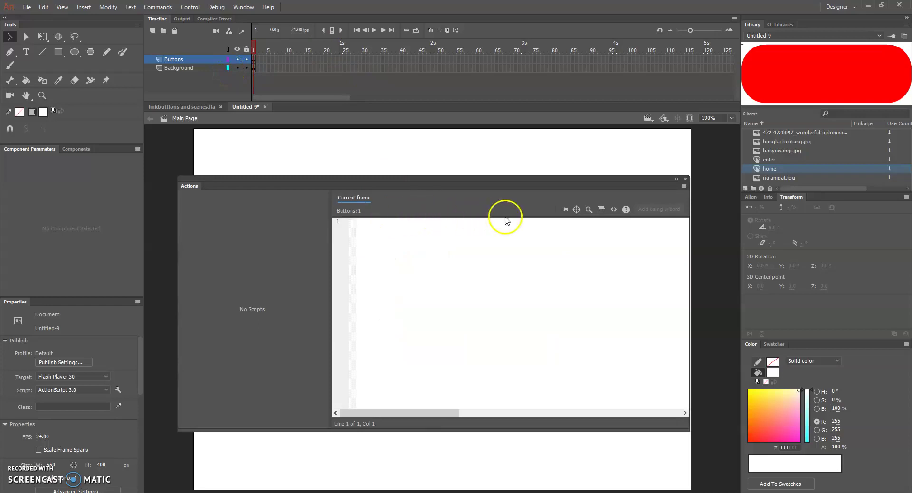
Step: Try the Click to Go to Next Frame and Stop snippet, dismissing the no-selection warning
left_click(614, 211)
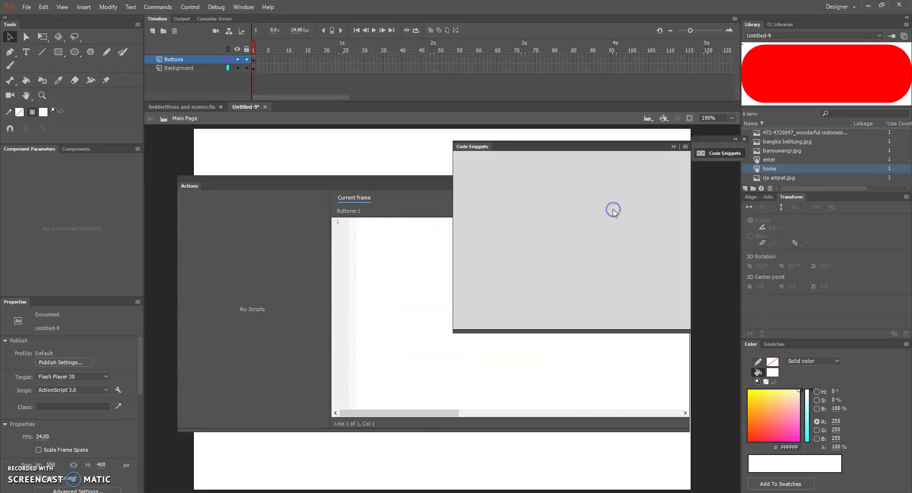
left_click(457, 170)
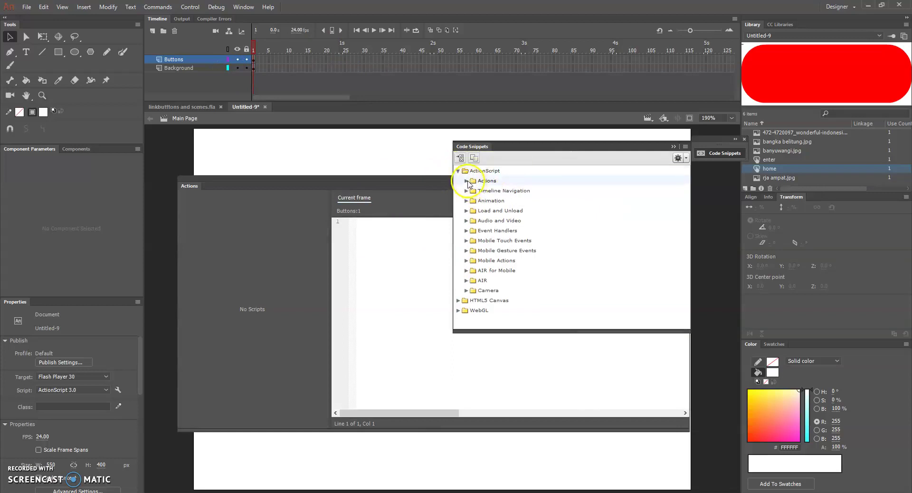
left_click(467, 190)
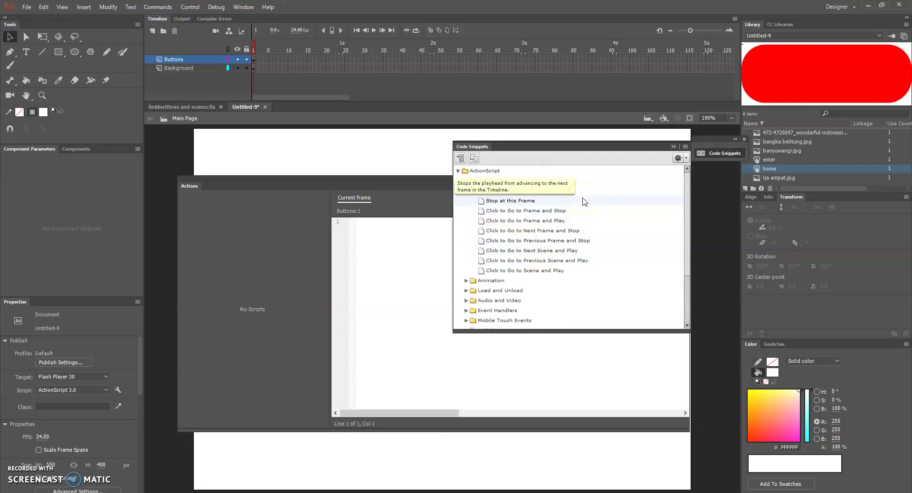
double_click(566, 233)
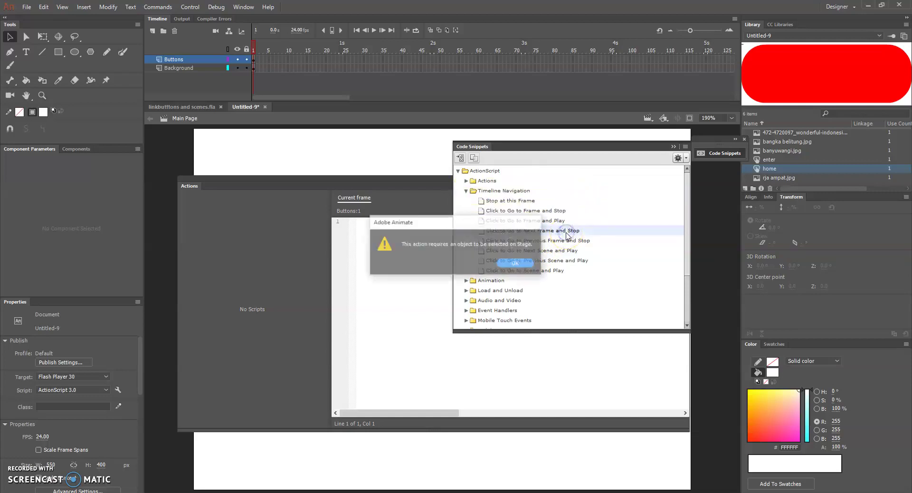
left_click(525, 266)
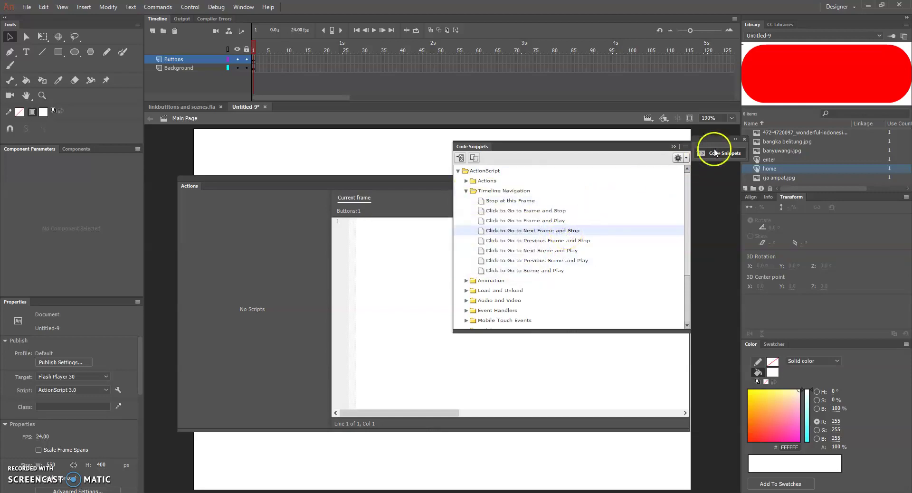
left_click(422, 188)
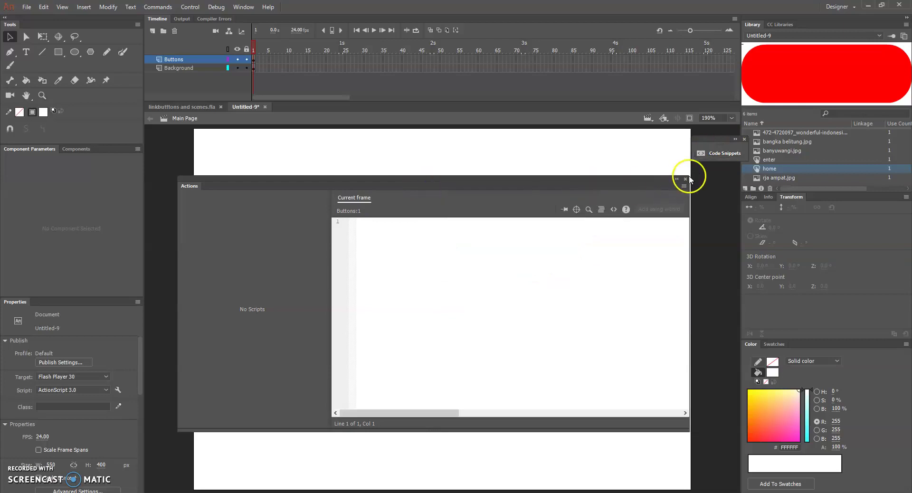
left_click_drag(554, 179, 621, 32)
Step: Select the Enter button, add the Click to Go to Next Frame and Stop snippet, delete its comments
left_click(539, 336)
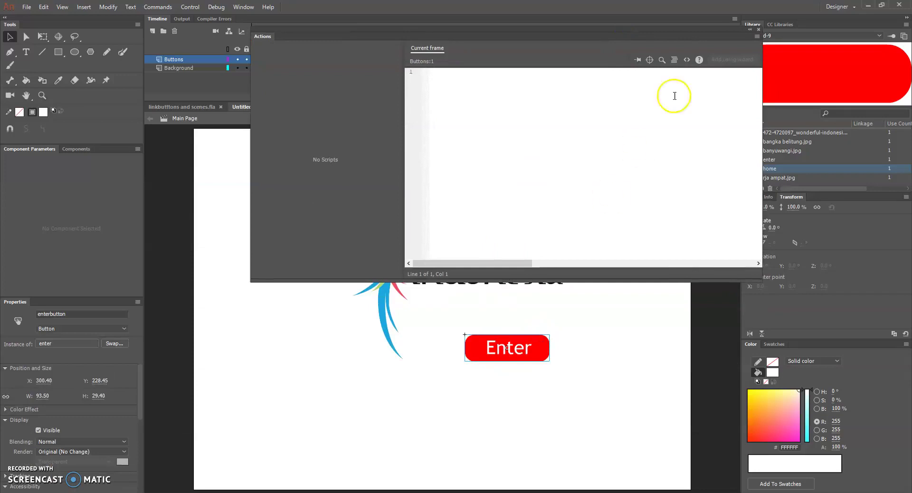
left_click(685, 62)
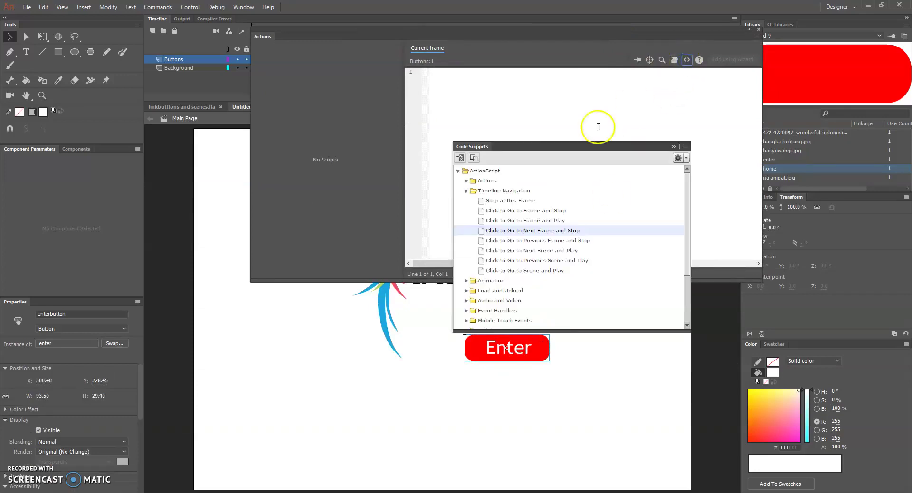
double_click(506, 232)
left_click(494, 120)
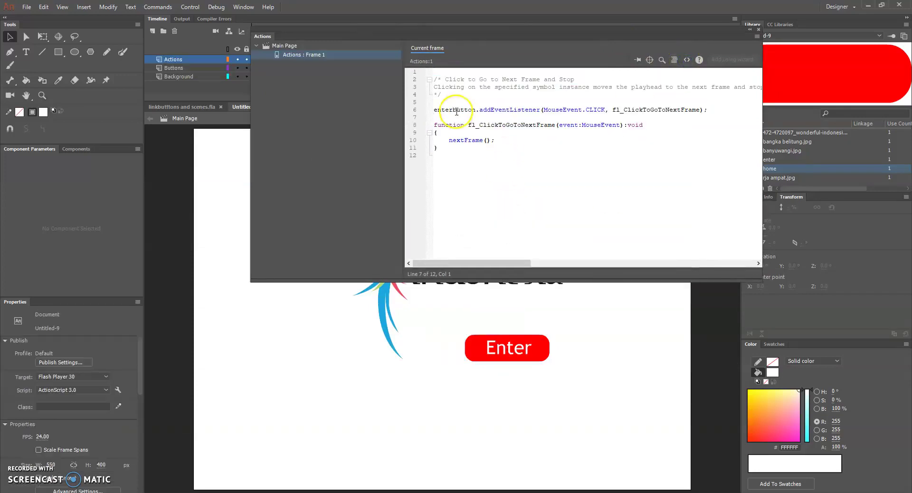
left_click_drag(441, 94, 395, 60)
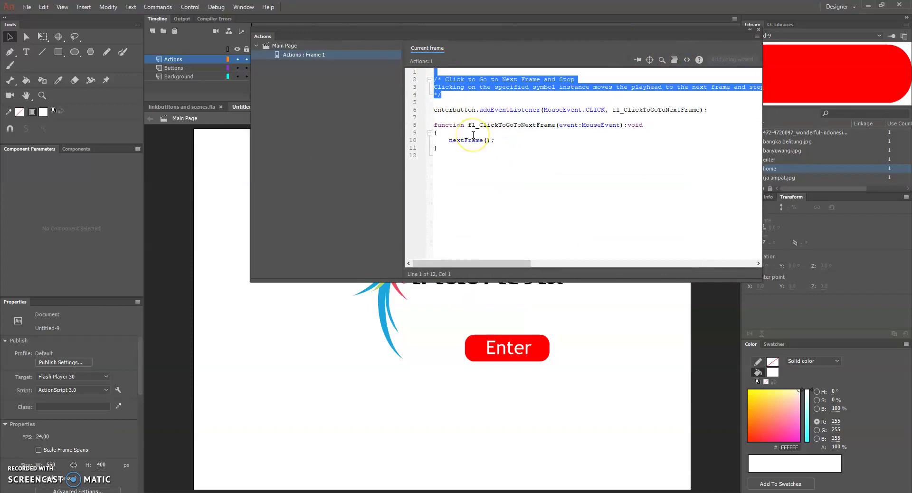
key("Delete")
Step: Float the script editor over the stage and select nextFrame on line 7
left_click_drag(440, 34, 360, 170)
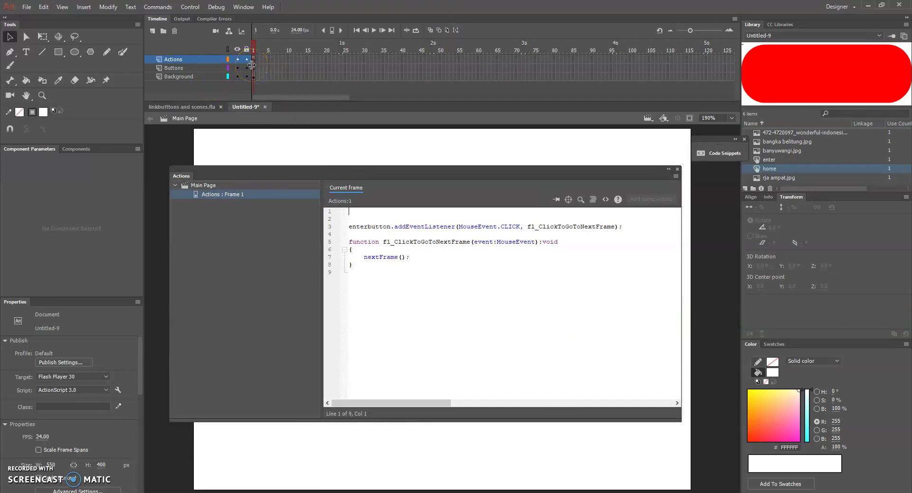
left_click(355, 203)
left_click(207, 59)
left_click(403, 257)
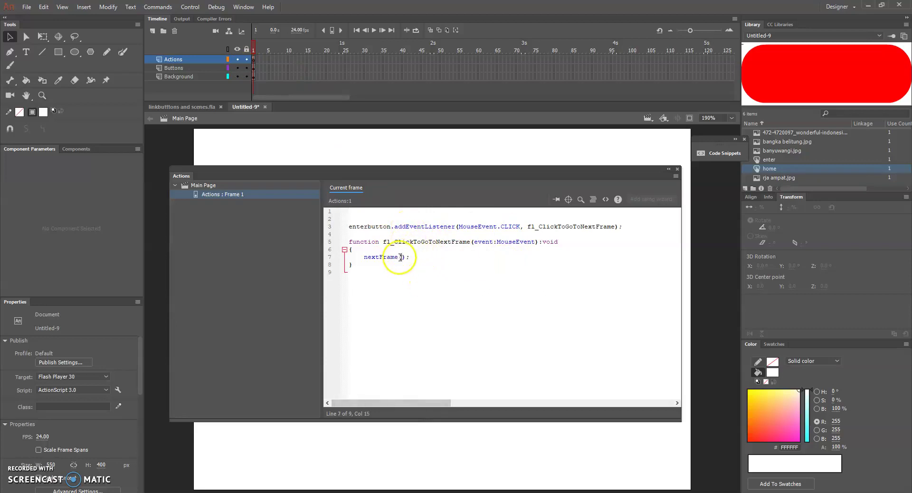
left_click_drag(399, 257, 347, 257)
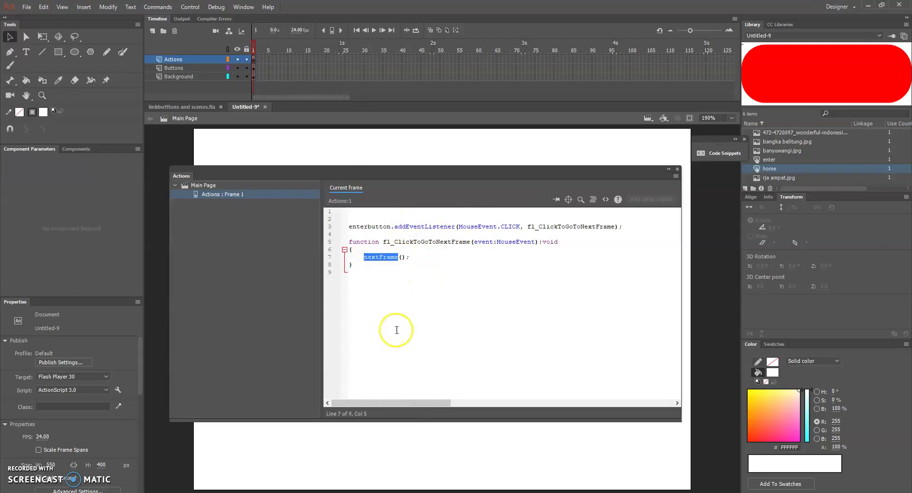
Step: Replace nextFrame with gotoAndStop and add stop(); on line 1
type("goto")
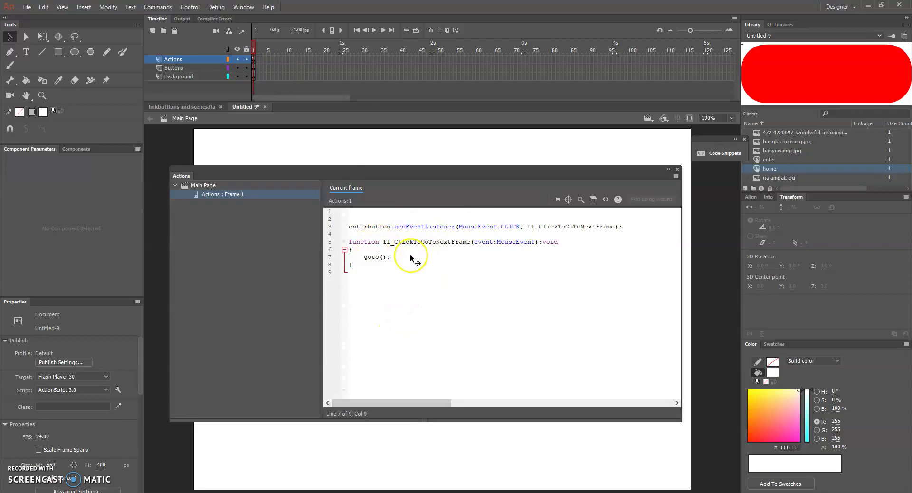
type("andStop")
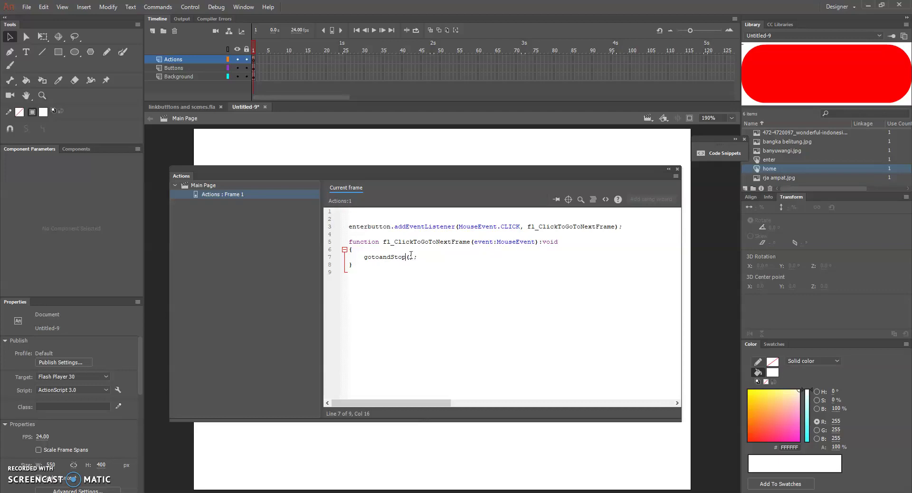
left_click(383, 259)
key("Delete")
type("A")
left_click(414, 216)
left_click(407, 213)
type("stop();")
Step: Fill in the gotoAndStop arguments as 1 and the scene name 'Tourist Page'
left_click(451, 253)
left_click(410, 256)
type("1,")
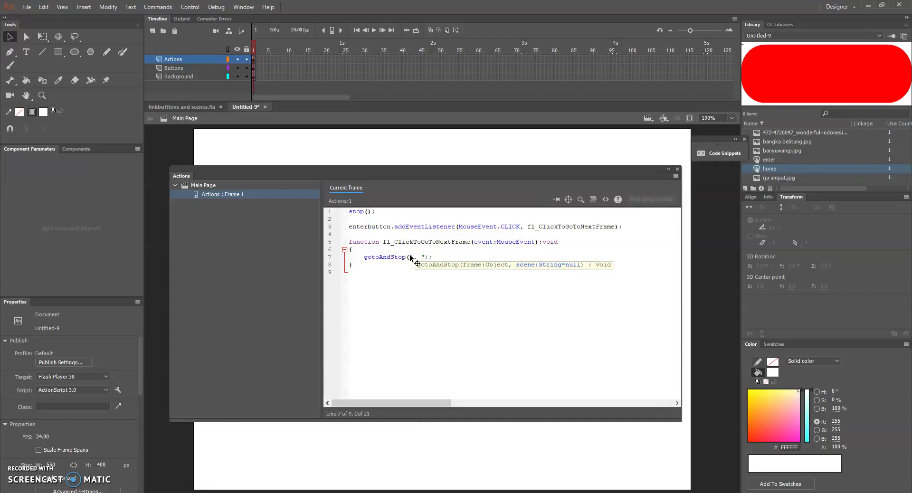
left_click(210, 159)
left_click(648, 118)
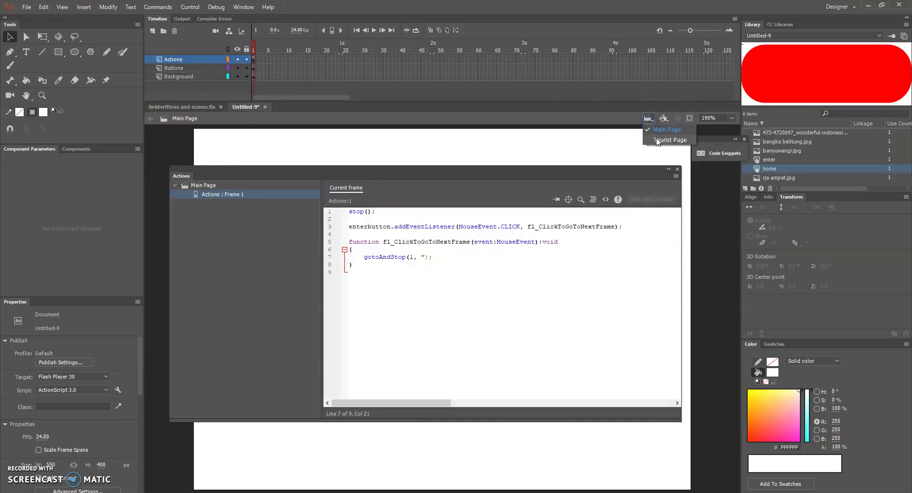
left_click(434, 265)
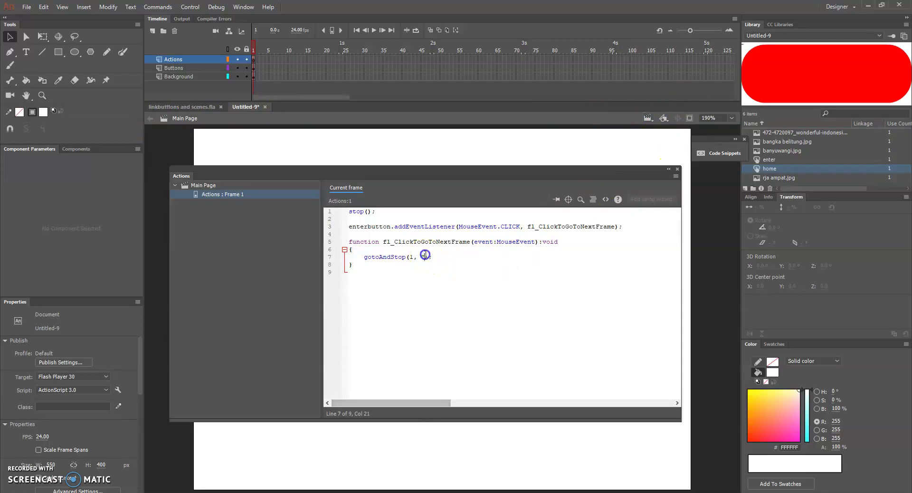
type("Tourist Page\");")
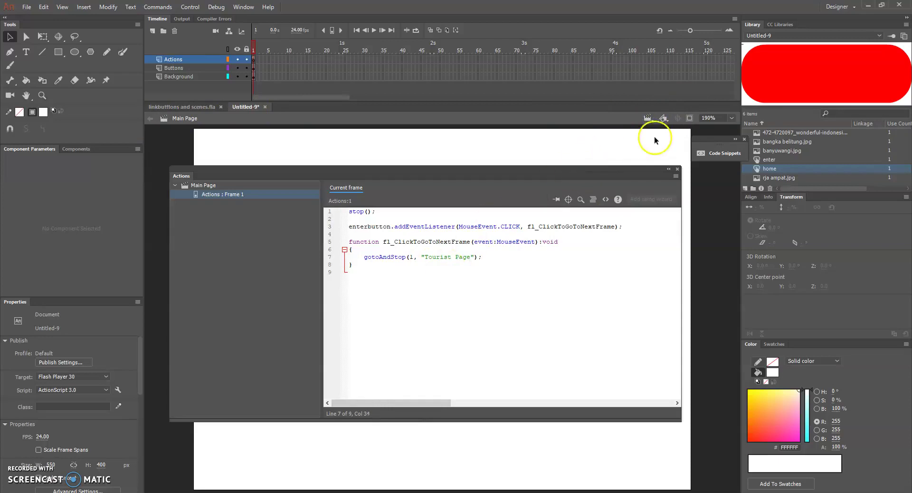
left_click(649, 118)
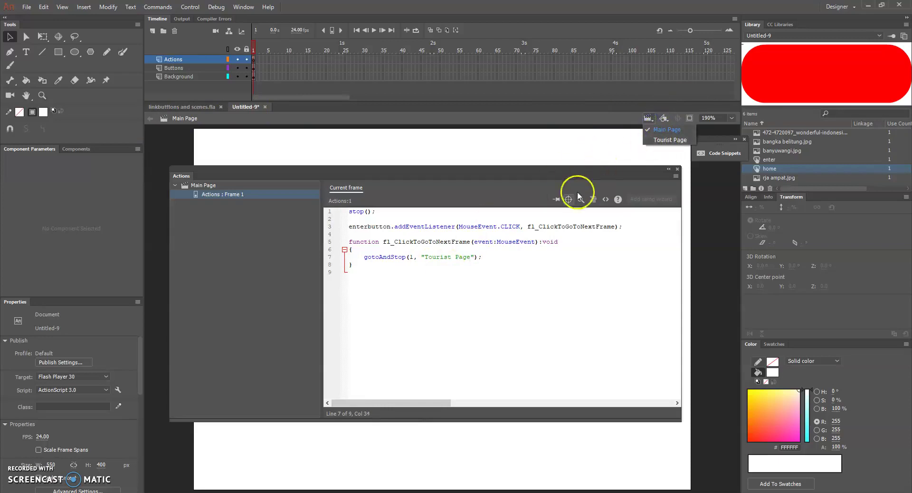
left_click(510, 264)
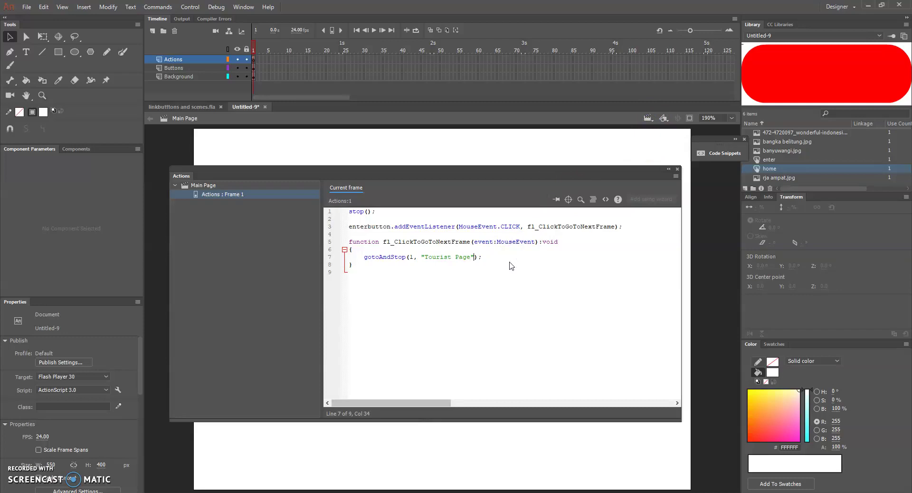
Step: Review the enterbutton listener and gotoAndStop lines in the script
left_click(349, 227)
left_click_drag(349, 227, 569, 249)
left_click(502, 282)
left_click(562, 271)
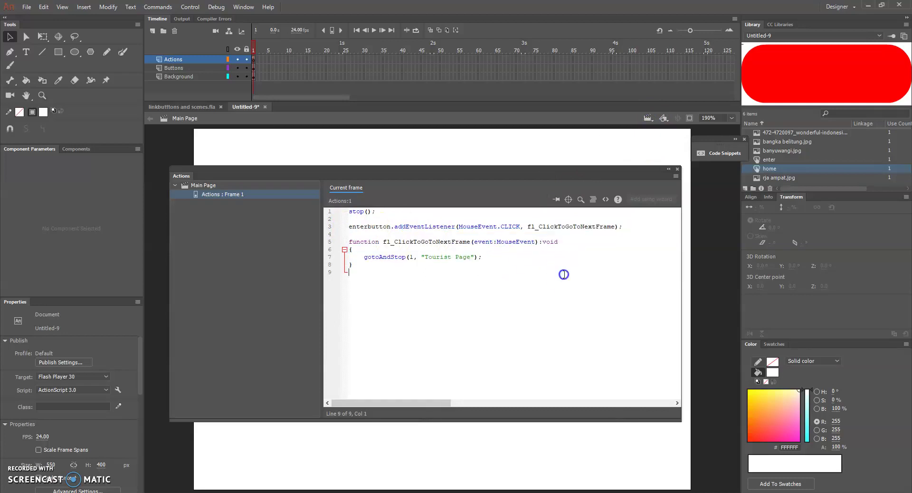
left_click(678, 170)
left_click_drag(363, 257, 408, 261)
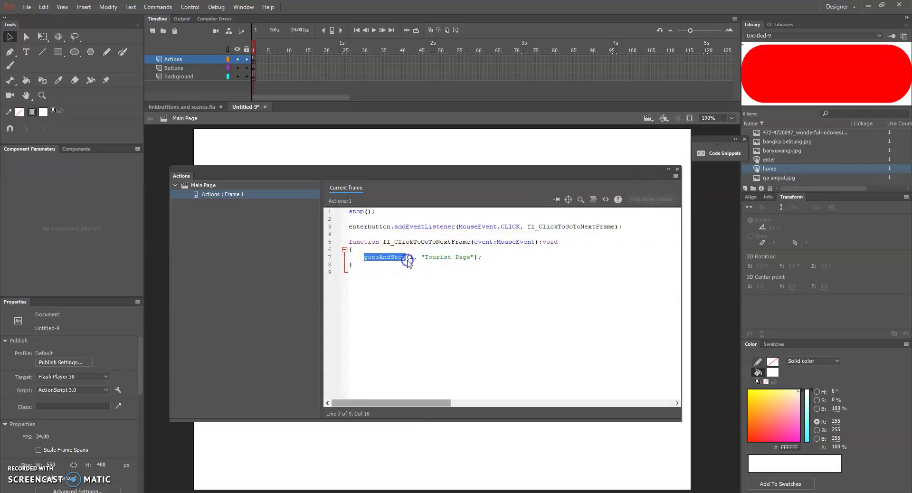
left_click(402, 259)
left_click_drag(509, 256, 489, 259)
left_click(411, 257)
left_click(543, 275)
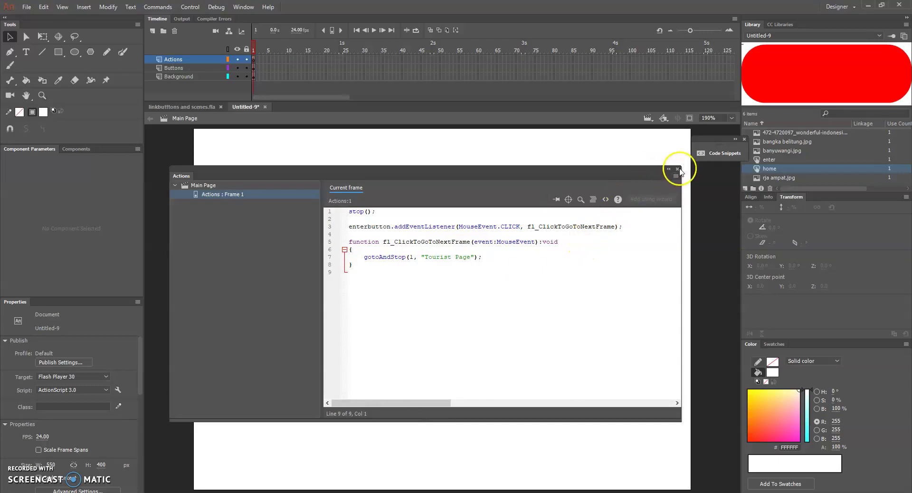
Step: Close the Actions panel and switch to the Tourist Page scene
left_click(678, 169)
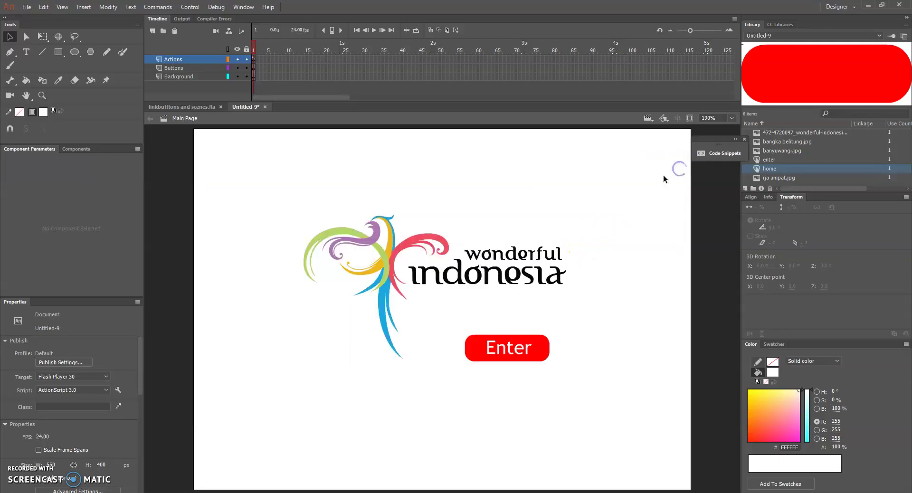
left_click(648, 118)
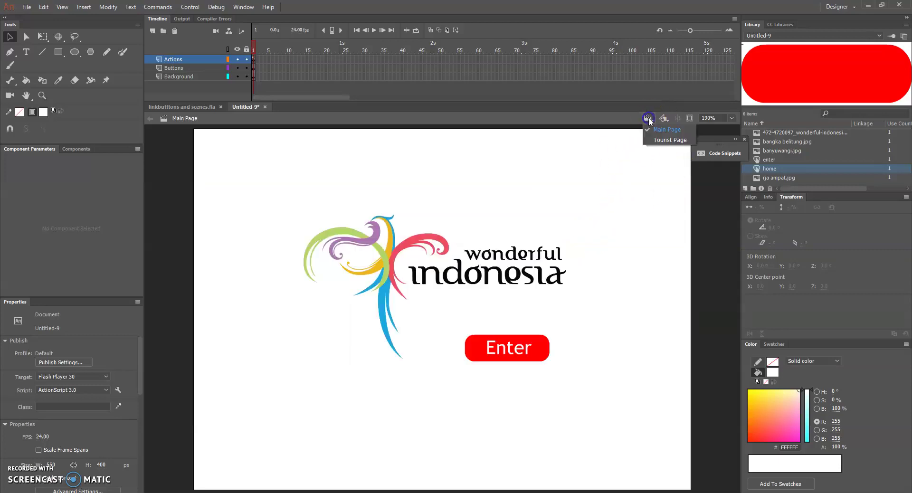
left_click(665, 140)
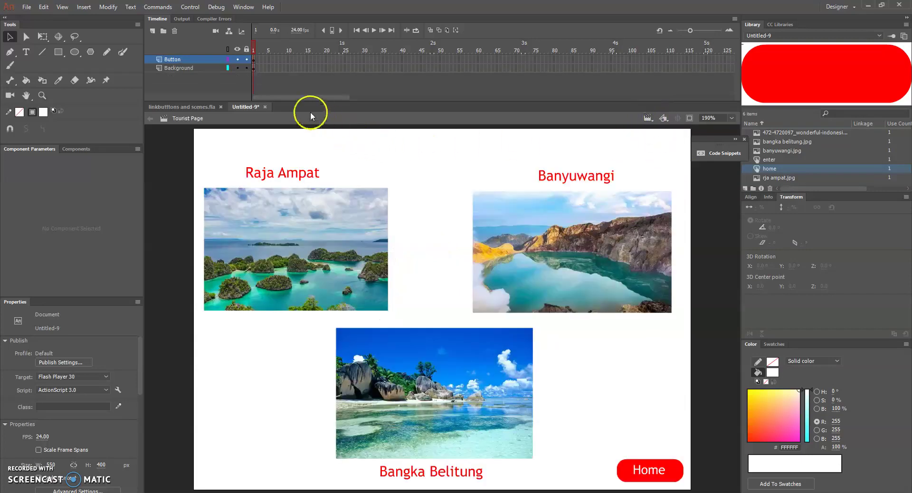
Step: Open Actions for frame 1 of the Button layer and apply the Click to Go to Frame and Stop snippet
left_click(255, 61)
right_click(255, 61)
left_click(315, 324)
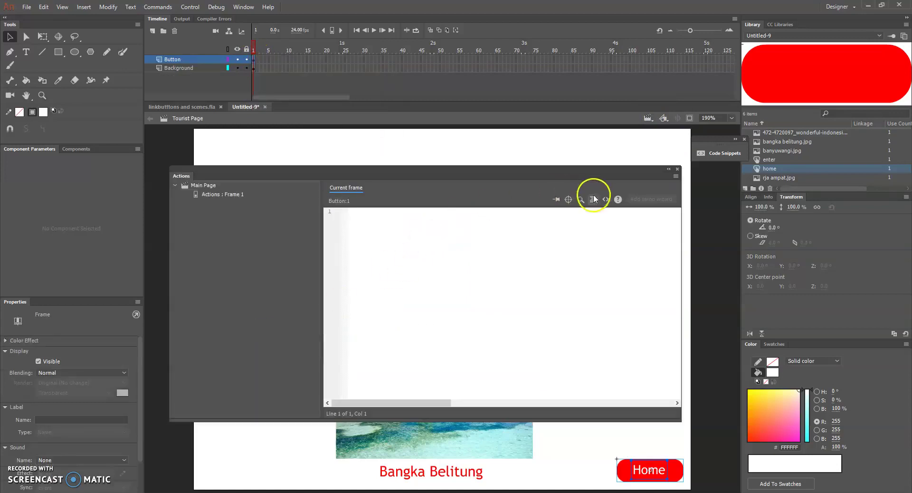
left_click(605, 199)
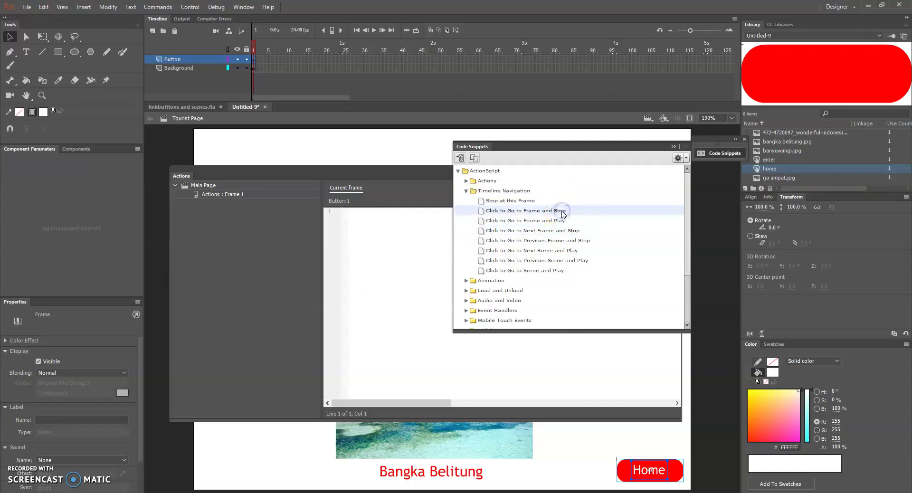
double_click(562, 212)
Step: Replace the Home button snippet's comment block with stop(); on line 1
left_click(504, 273)
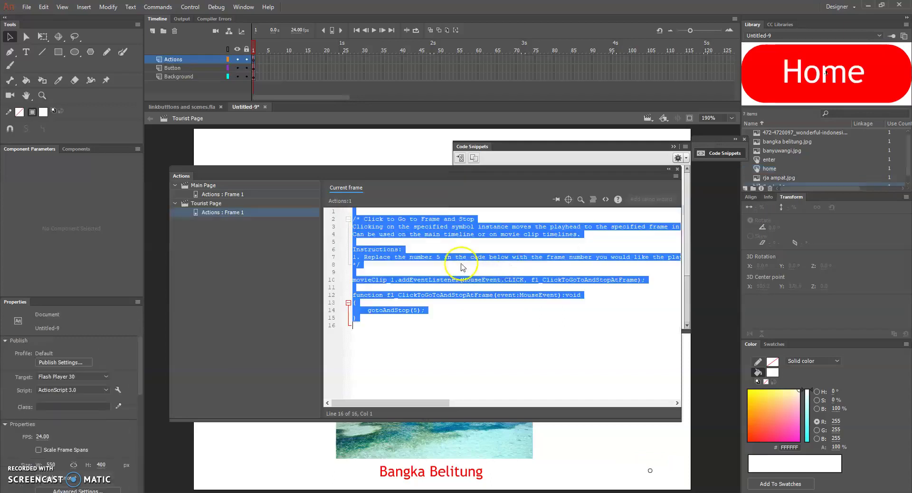
left_click(363, 264)
left_click_drag(366, 260, 314, 203)
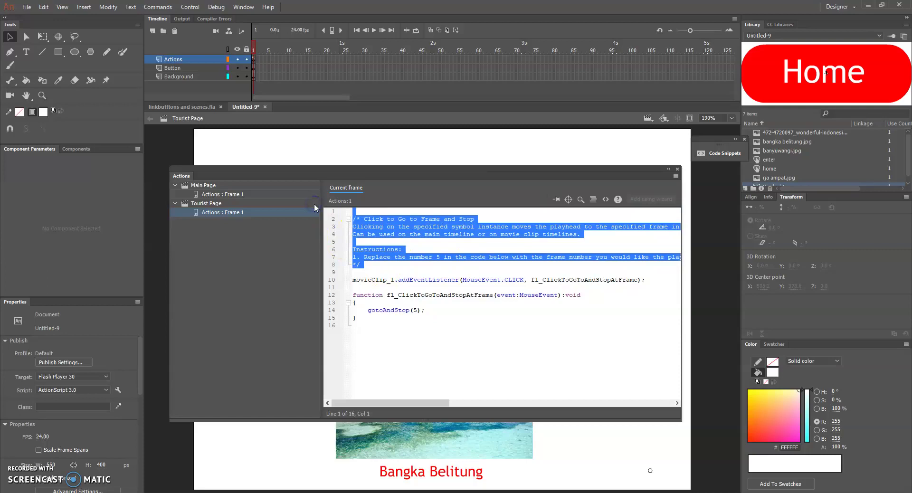
key("BackSpace")
type("stop")
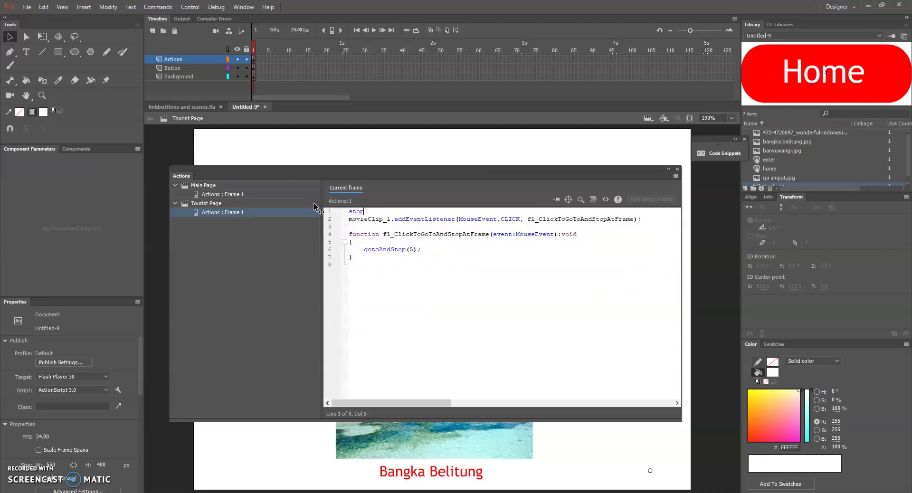
type("();")
key("Return")
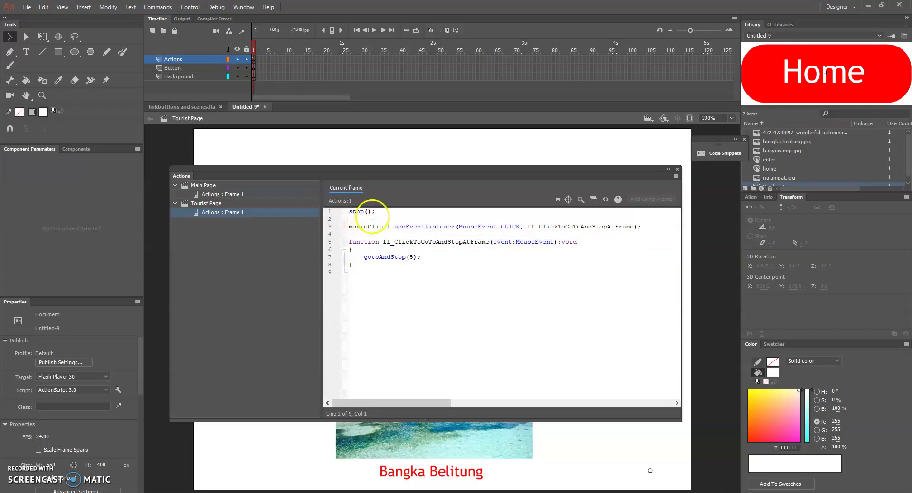
Step: Change gotoAndStop(5) to gotoAndStop(1, "Main Page") in the Home click handler
left_click_drag(377, 219, 349, 211)
left_click(430, 260)
left_click(410, 256)
double_click(411, 256)
type("1,")
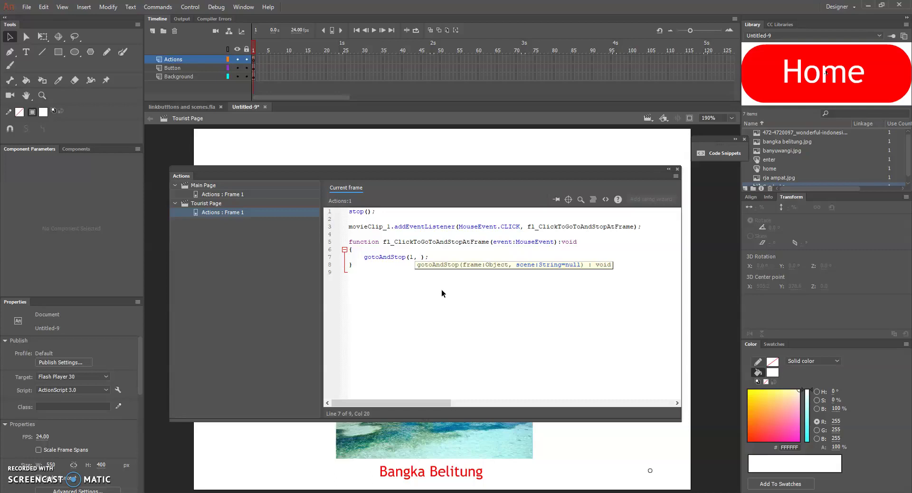
type("\"Main Page\"")
left_click(483, 310)
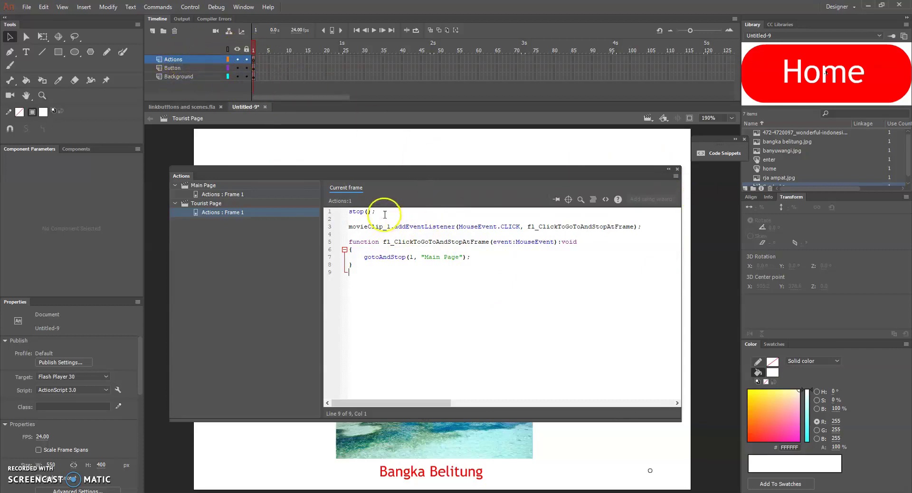
Step: Review the stop(); line and close the Actions panel to return to the stage
triple_click(384, 214)
left_click(396, 218)
left_click(345, 211)
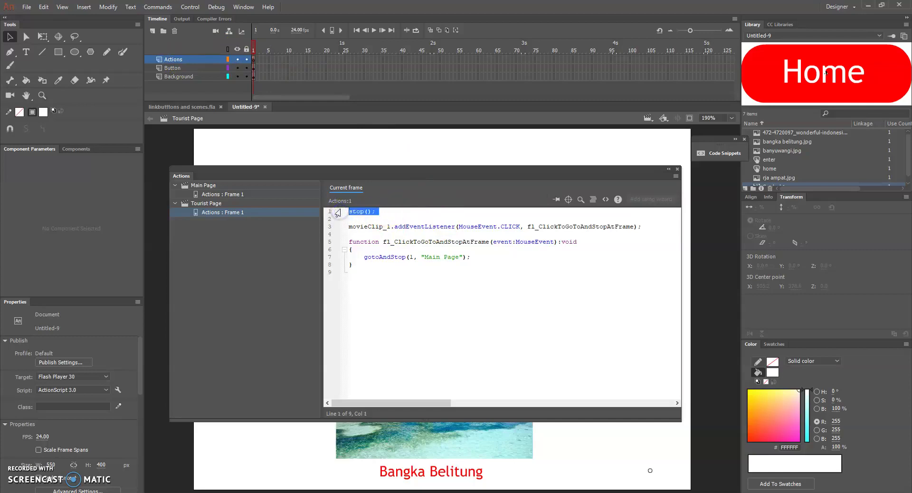
left_click(343, 201)
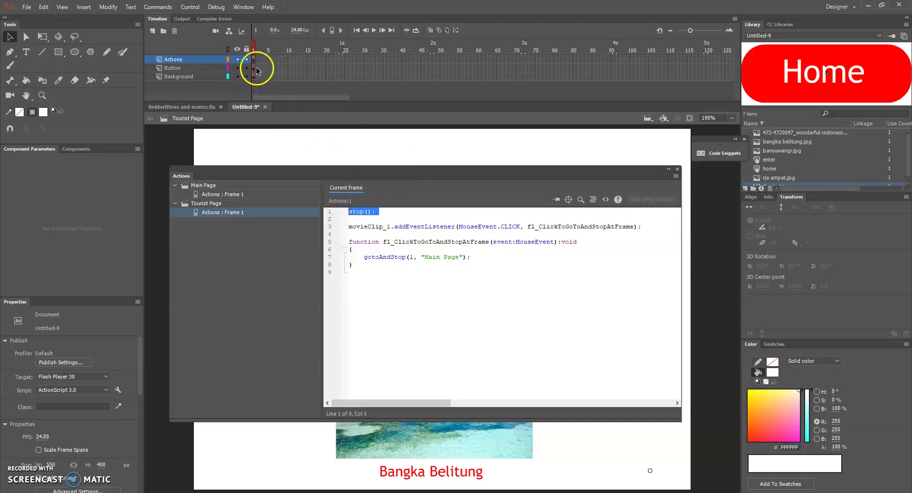
left_click(436, 242)
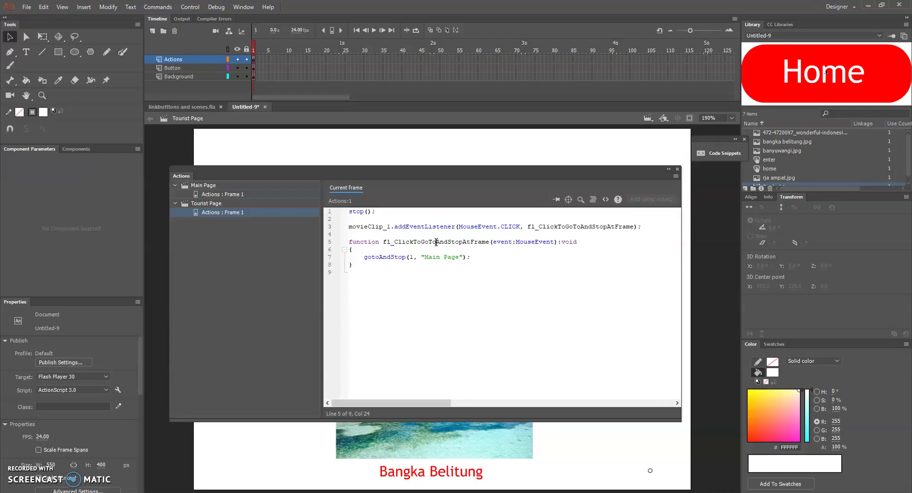
left_click(497, 265)
left_click(677, 169)
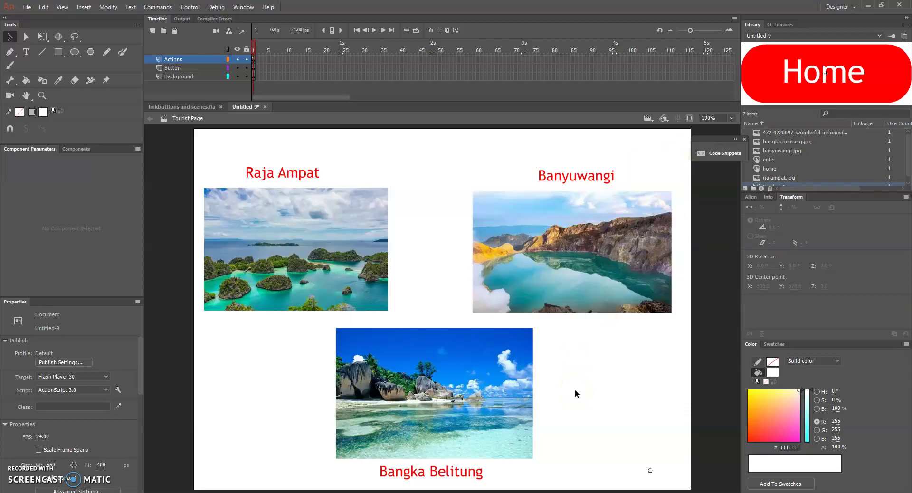
Step: Test the movie with Ctrl+Enter, going Enter to Tourist Page and Home back in a maximized window
key("ctrl+Return")
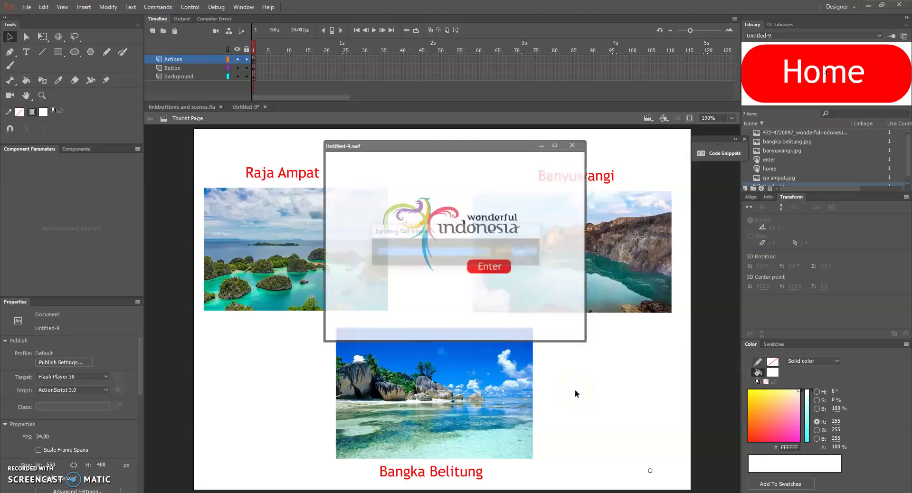
left_click(507, 271)
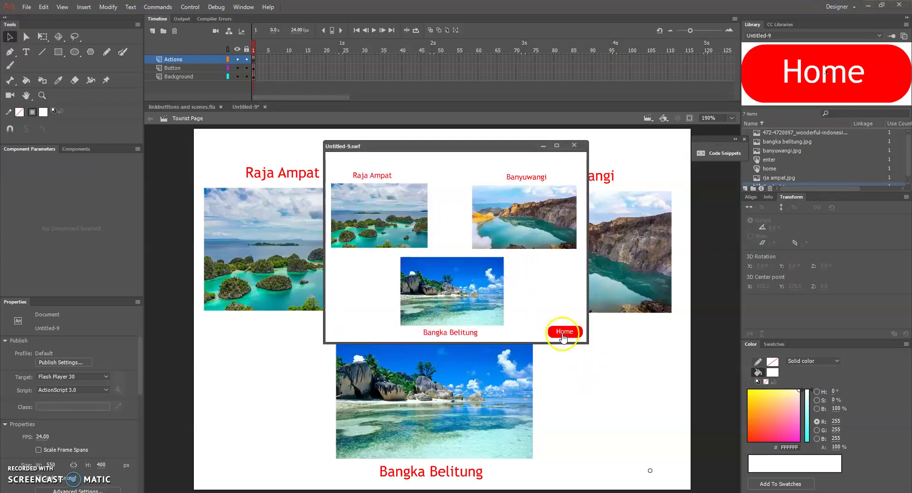
left_click(556, 145)
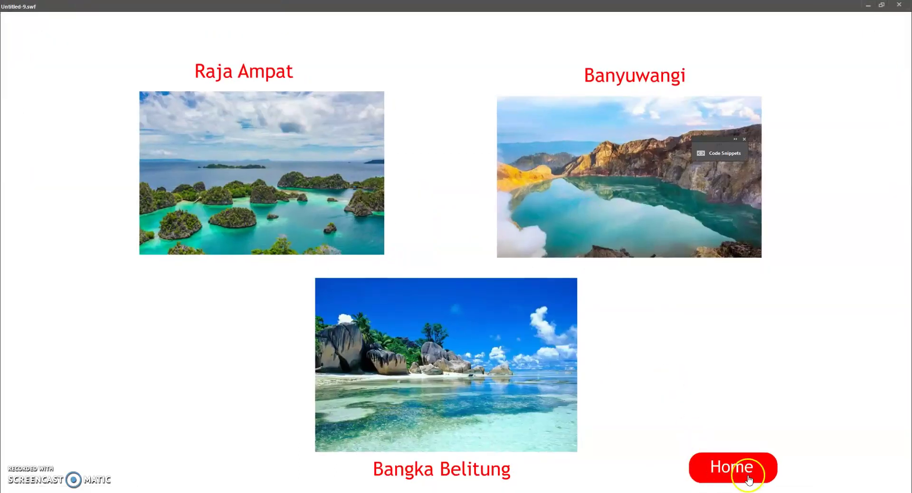
left_click(749, 477)
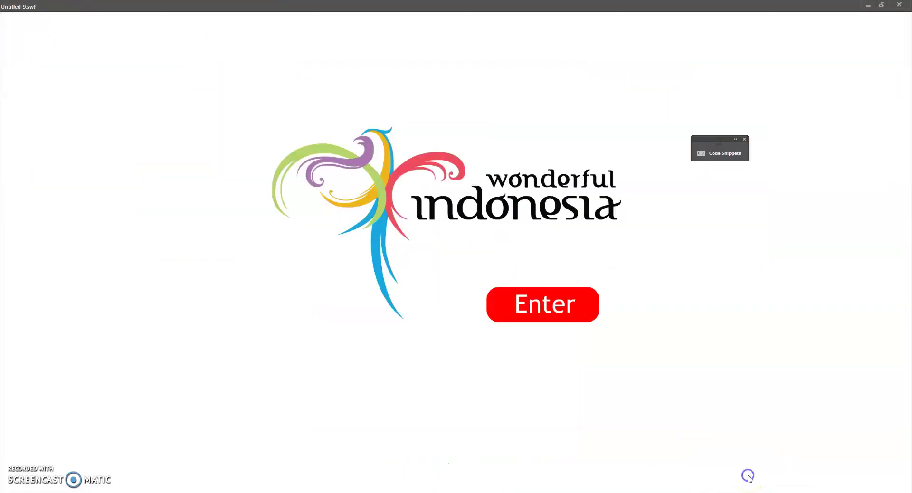
Step: Dismiss the leftover Code Snippets window and repeat the Enter and Home navigation test
left_click(743, 139)
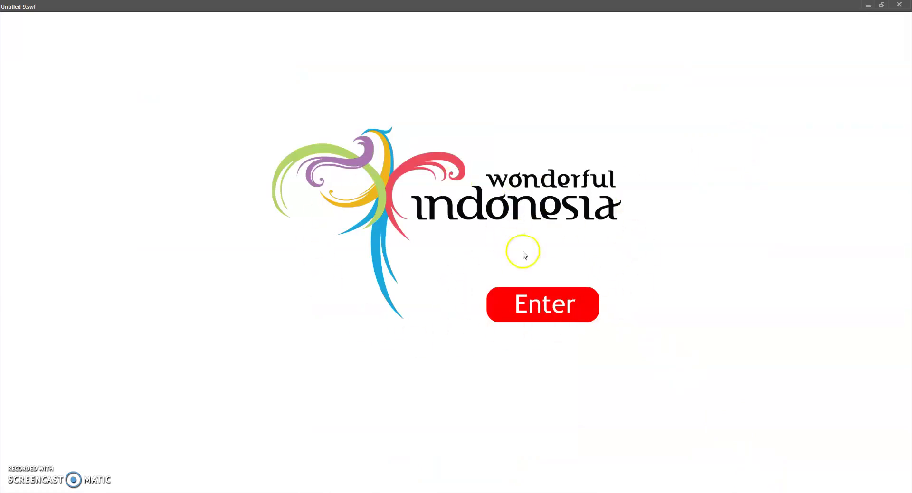
left_click(578, 311)
left_click(578, 311)
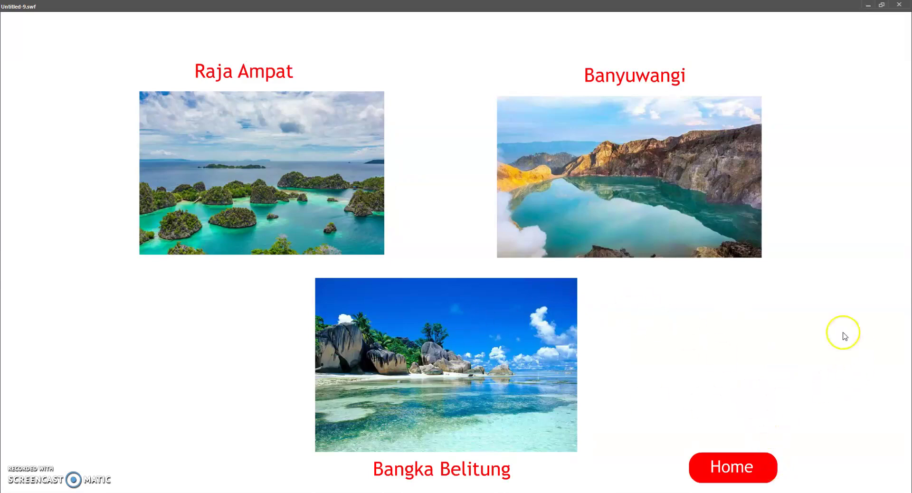
left_click(764, 469)
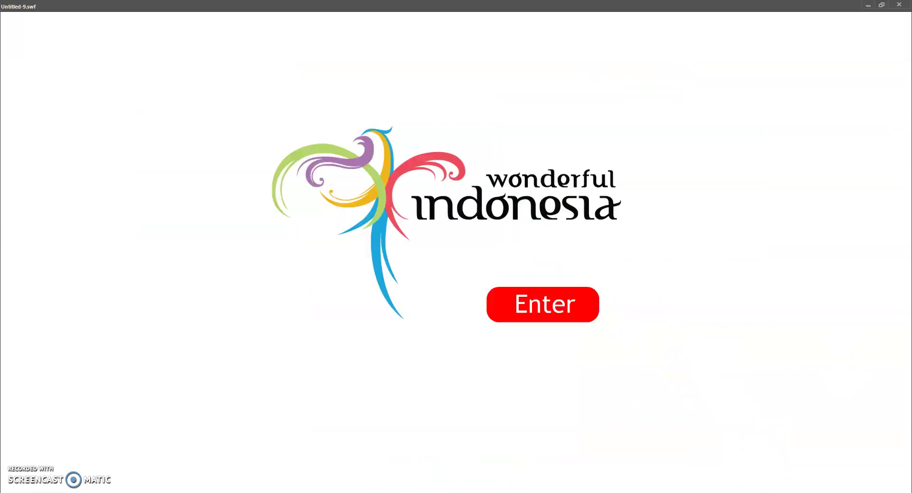
left_click(594, 191)
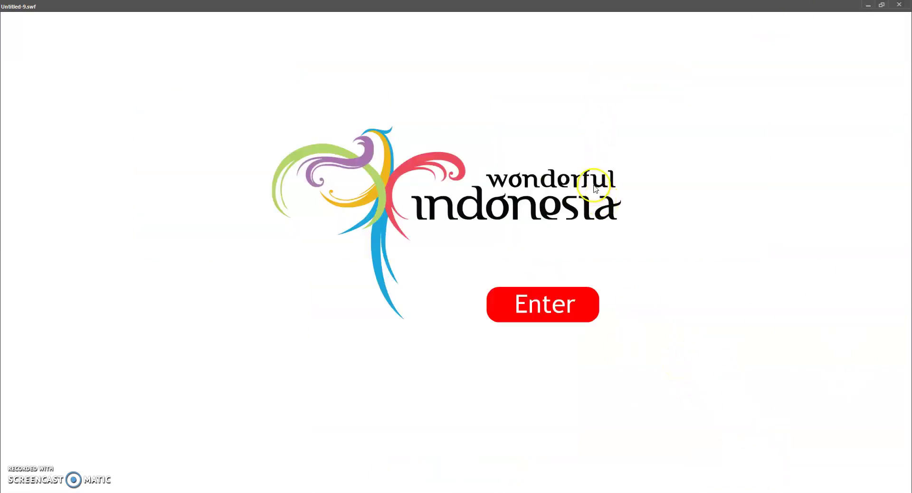